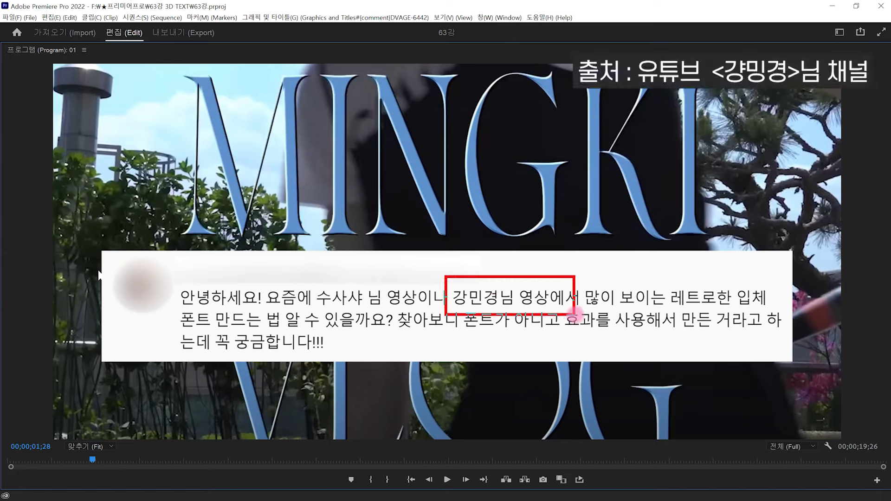
Highlight the viewer's question about retro 3D lettering, then frame the MINGKI example title.
drag(658, 276, 774, 307)
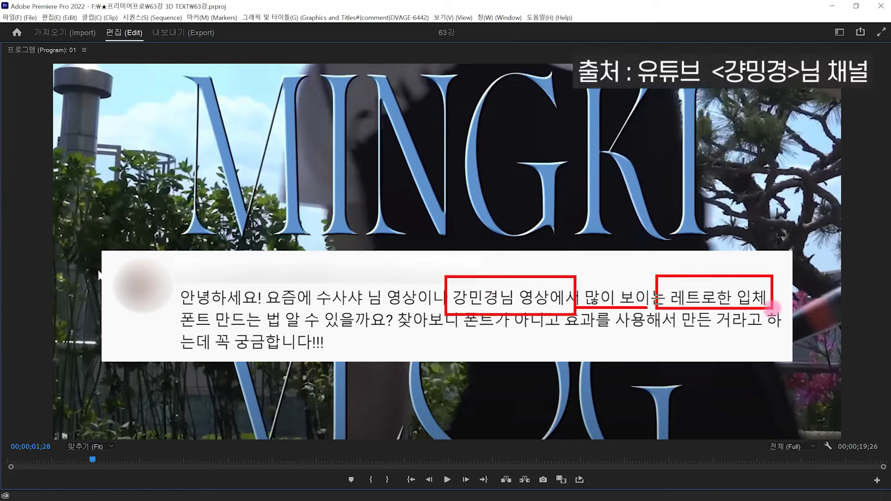
drag(188, 326, 397, 333)
drag(207, 353, 340, 353)
key(e)
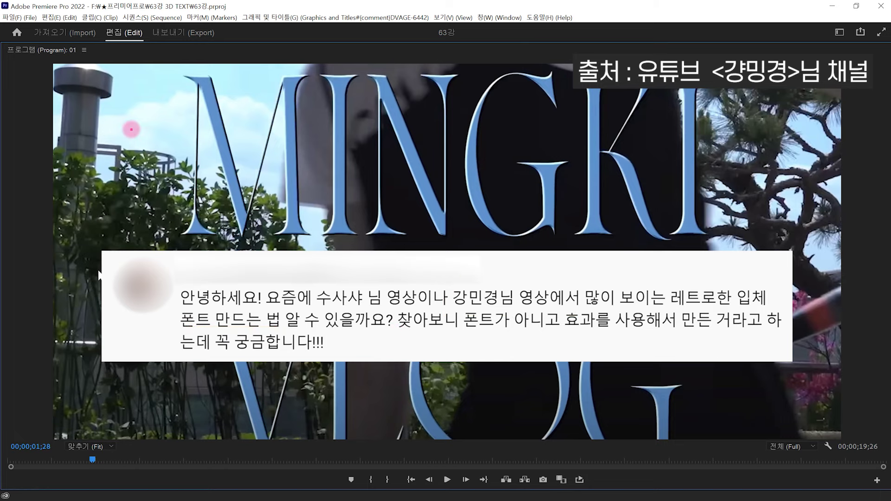
drag(165, 64, 715, 251)
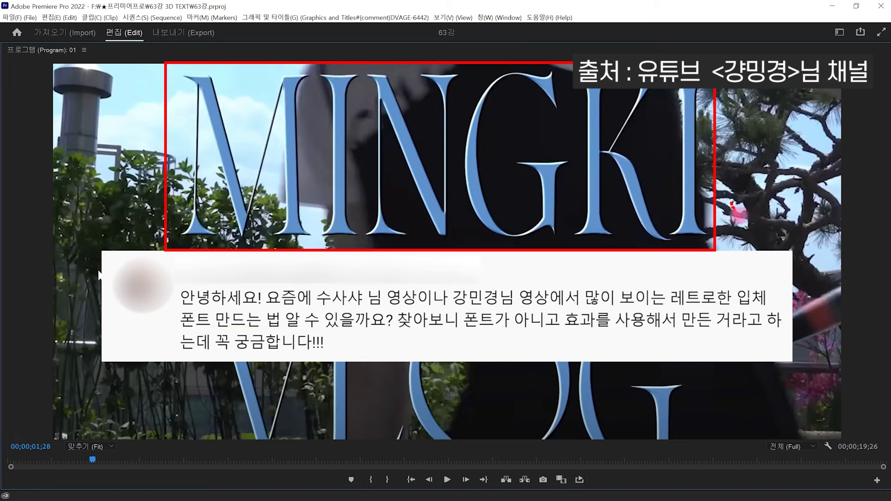
key(Escape)
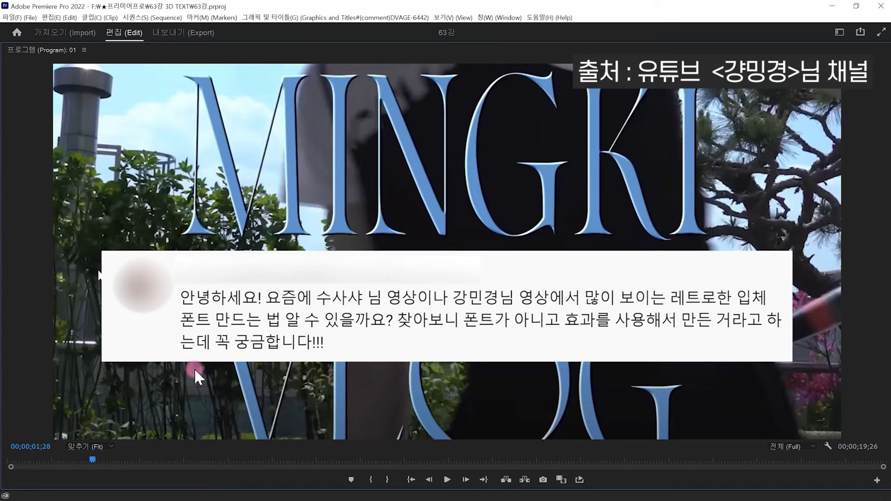
Move to the WAKE ONE example and mark its lettering and the 서울시 마포구 subtitle.
drag(100, 462, 238, 475)
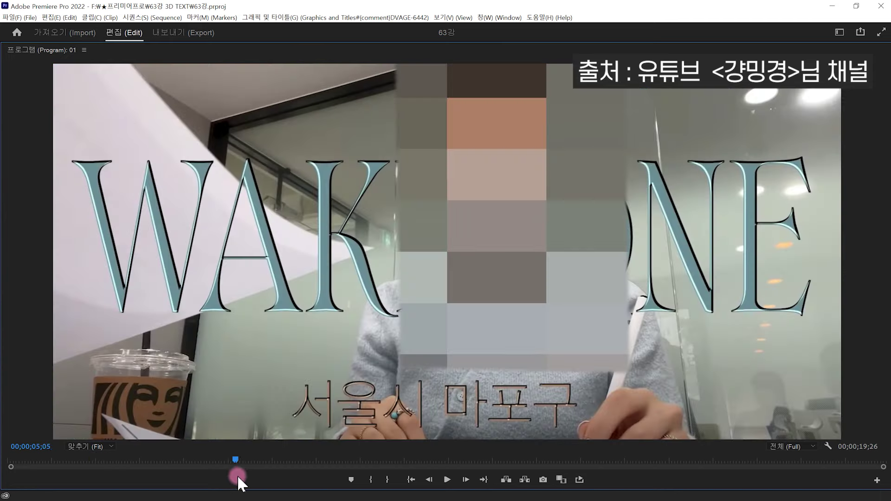
drag(52, 115, 403, 344)
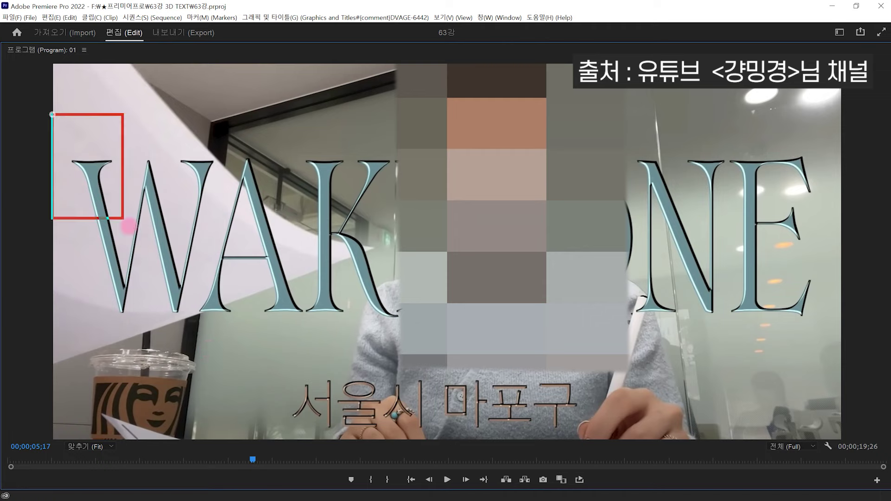
drag(280, 359, 591, 434)
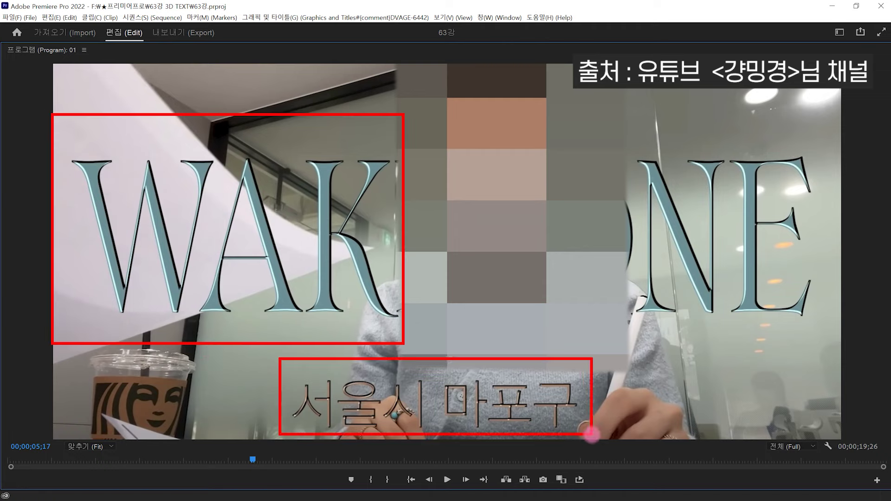
key(Escape)
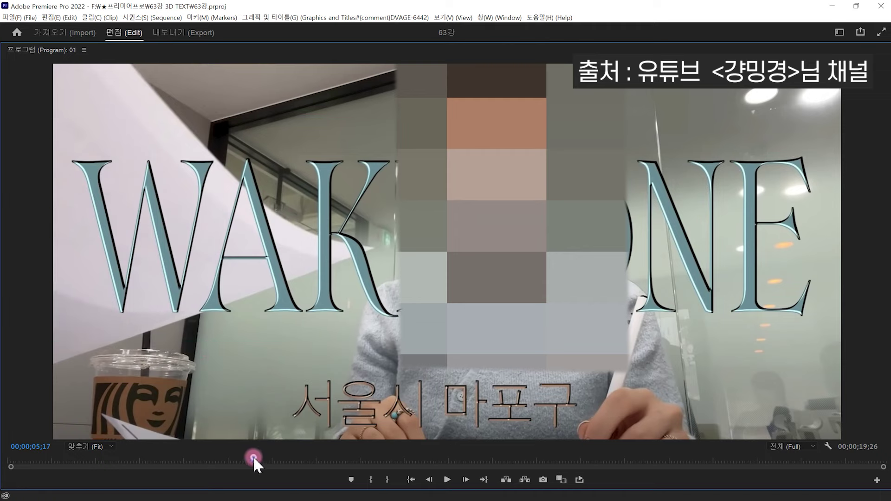
Advance past the Serpenti title to the pink 화 사 frame and circle 화's shadow.
click(462, 480)
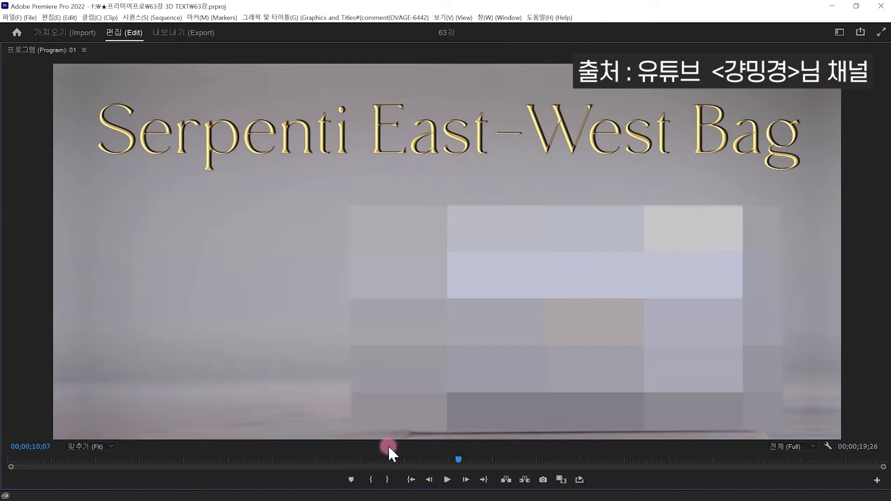
drag(362, 185, 384, 203)
key(Escape)
drag(461, 456, 694, 465)
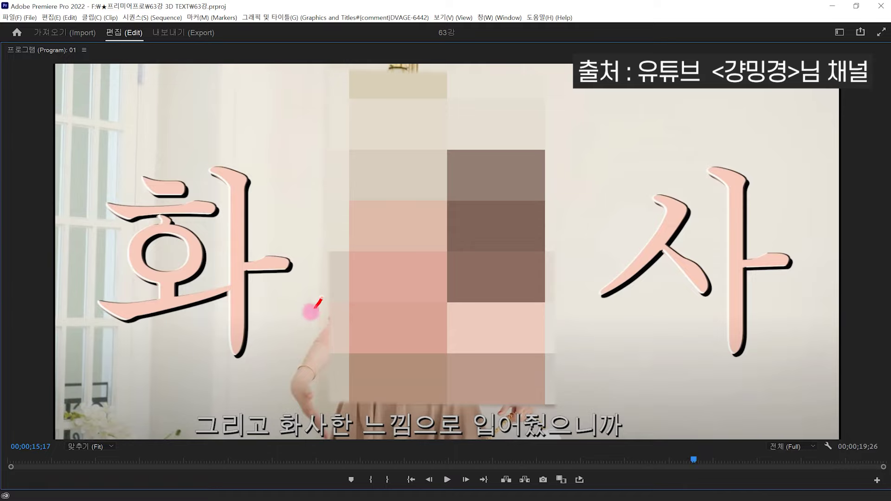
drag(320, 301, 282, 317)
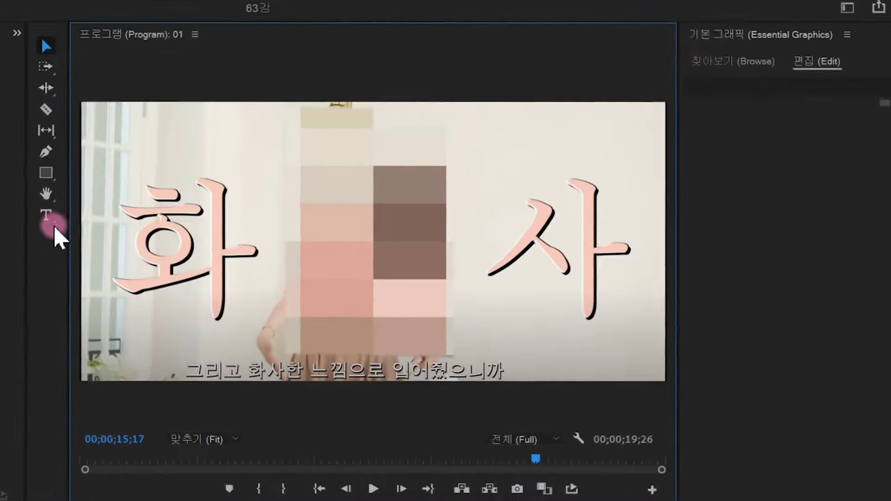
Add a new text layer reading 화 on the frame and point out its graphic properties.
drag(68, 226, 66, 222)
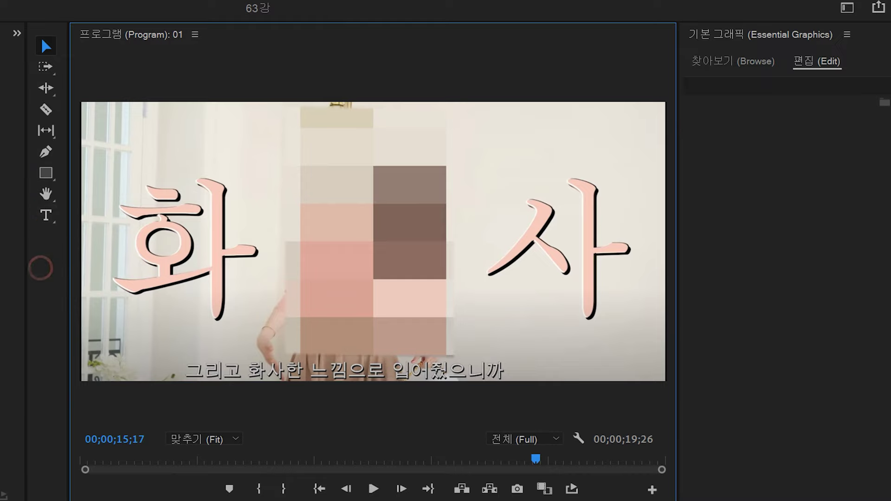
click(46, 214)
click(309, 227)
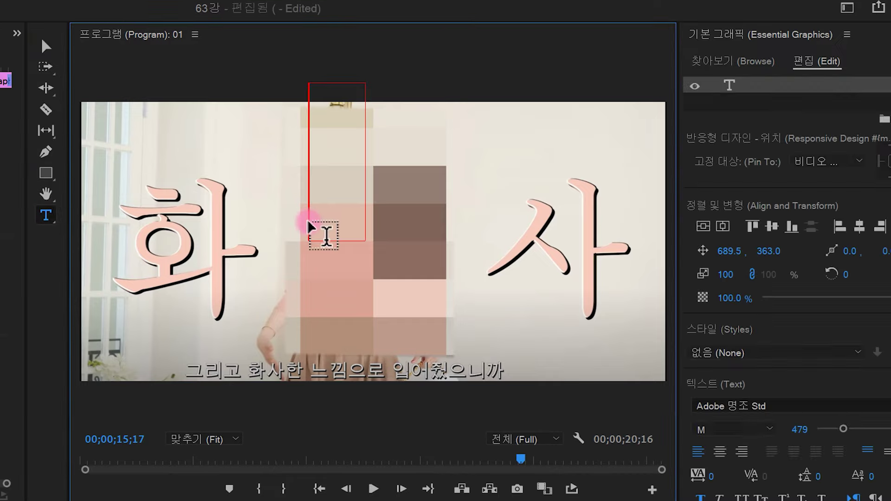
text(화)
key(Escape)
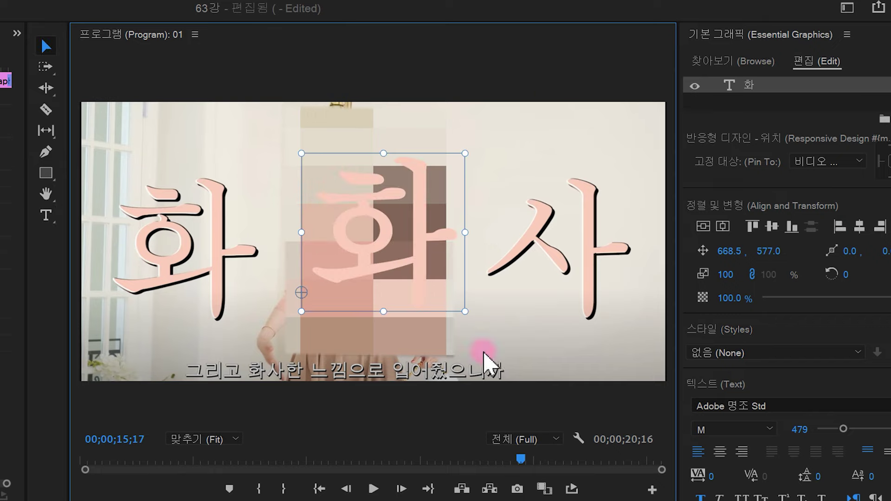
mouse_move(773, 28)
mouse_down()
mouse_move(694, 20)
mouse_move(771, 79)
mouse_up()
mouse_move(662, 36)
mouse_down()
mouse_move(682, 113)
mouse_move(876, 500)
mouse_up()
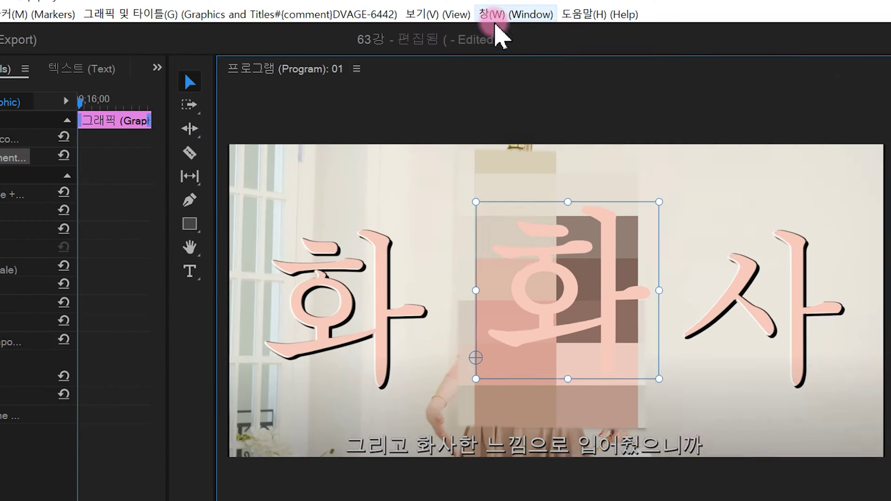
Switch Premiere Pro to the Captions and Graphics workspace.
click(529, 14)
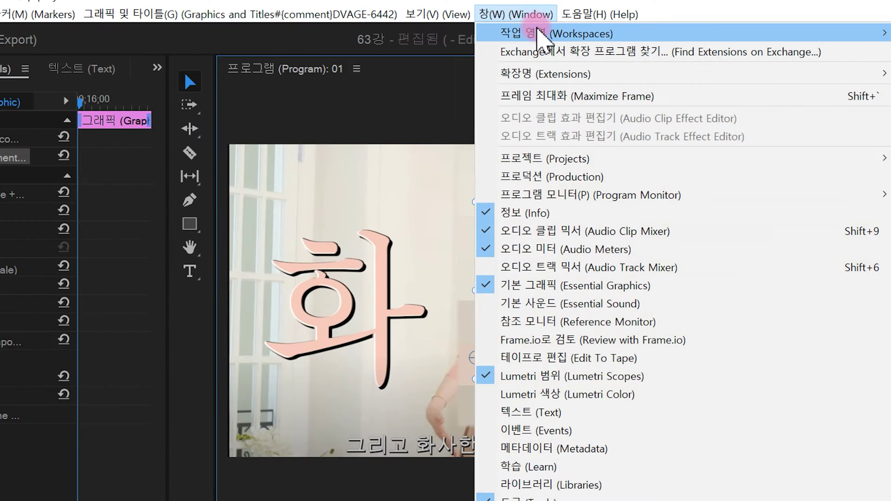
mouse_move(539, 35)
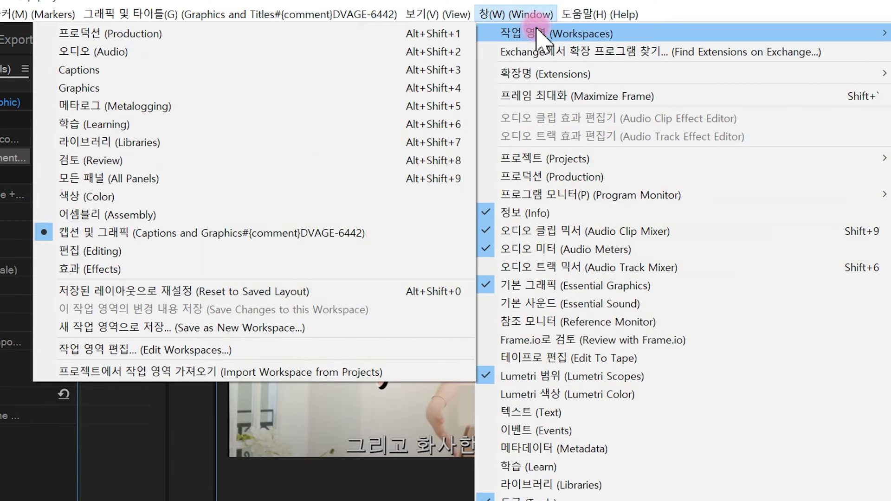
click(251, 239)
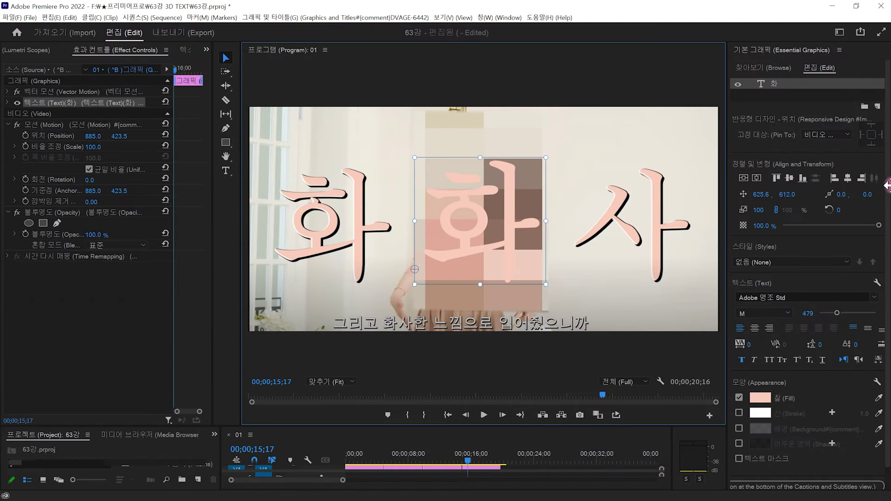
scroll(815, 338, down, 2)
Give 화 a drop shadow at 100% opacity, size 0, distance 14.2, and compare with the original.
drag(731, 431, 824, 434)
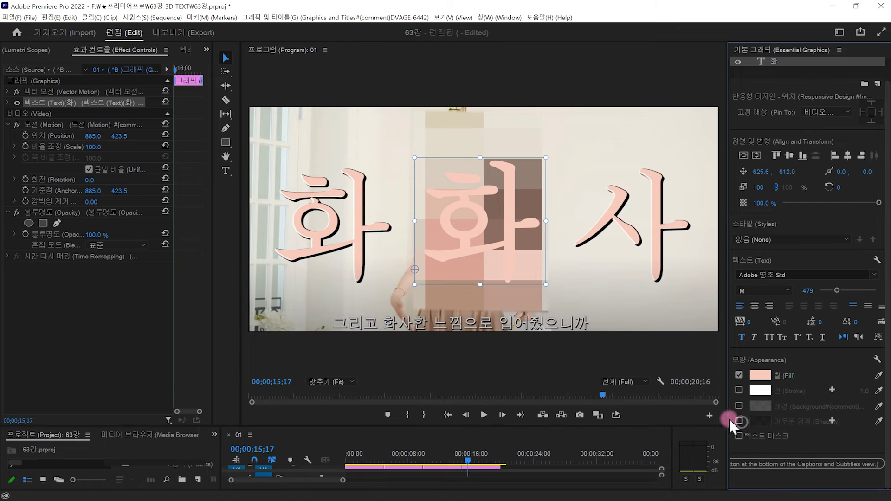
click(739, 421)
scroll(885, 308, down, 4)
drag(760, 325, 761, 343)
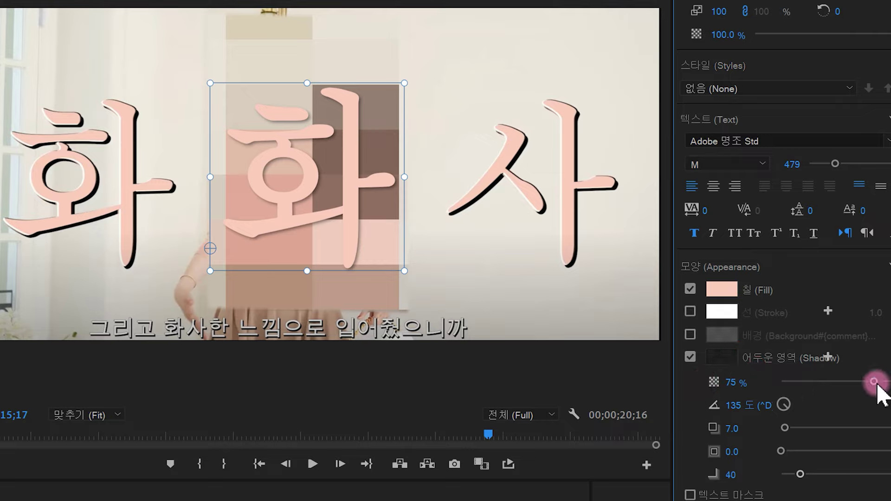
drag(874, 382, 890, 382)
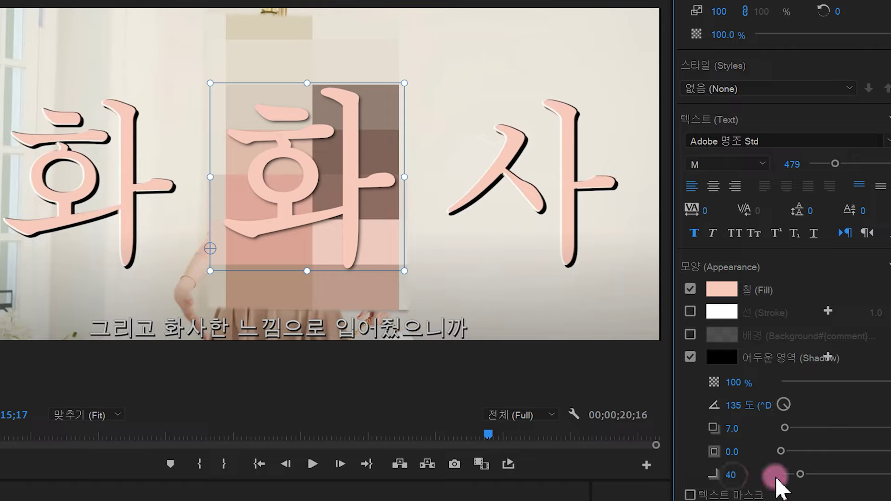
drag(797, 475, 688, 478)
drag(742, 432, 727, 422)
drag(783, 428, 790, 434)
drag(382, 256, 341, 205)
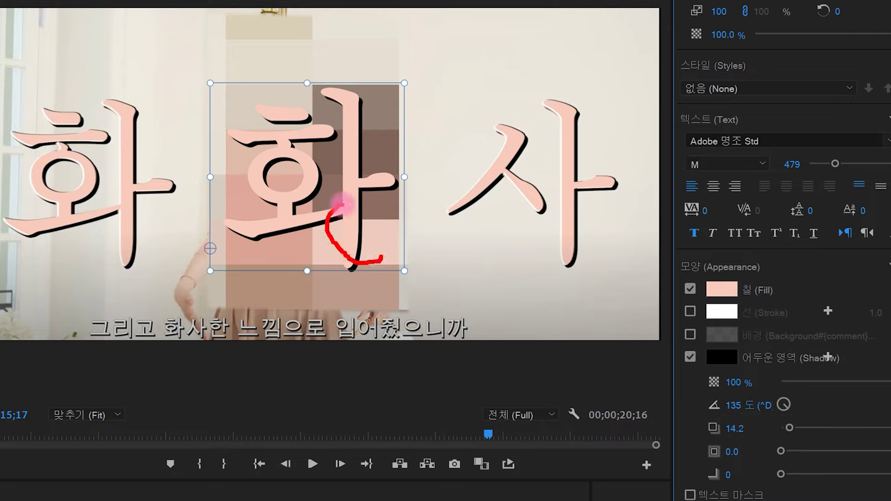
drag(266, 112, 108, 108)
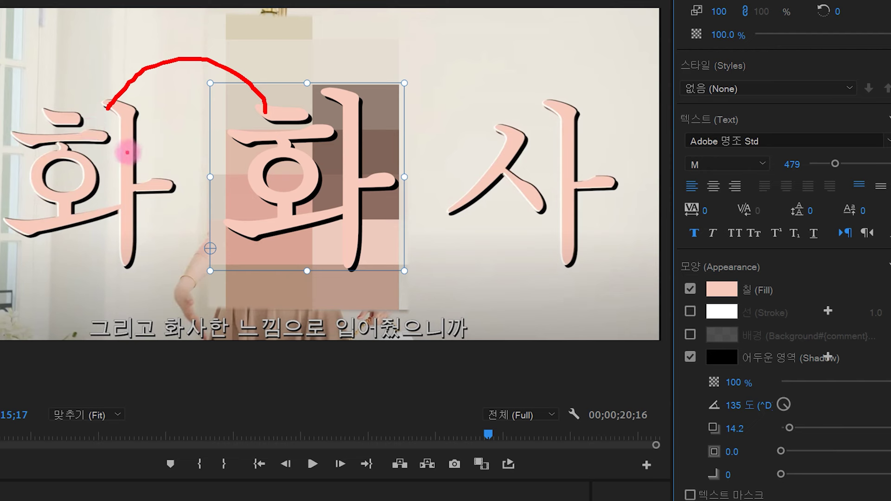
drag(127, 152, 114, 186)
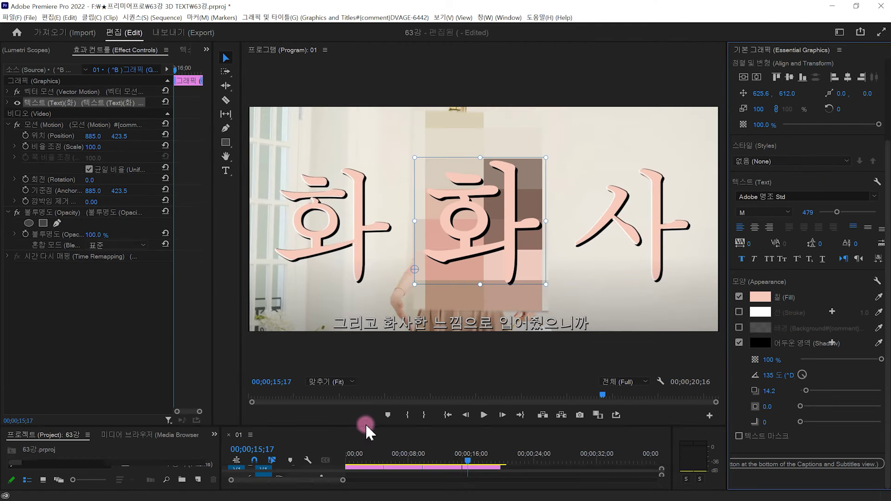
Enlarge the timeline area and show the Effects panel instead of project files.
drag(365, 427, 367, 312)
click(216, 320)
click(239, 380)
drag(164, 331, 161, 325)
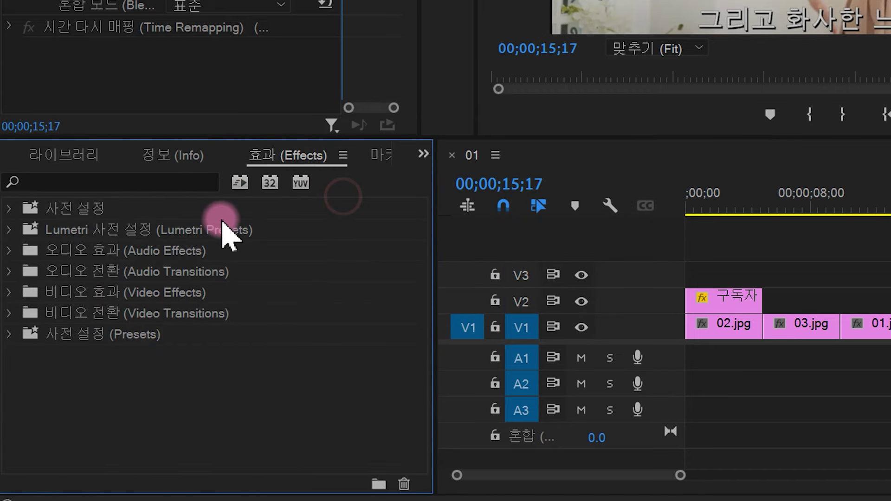
Search effects for 'bevel' and drop Bevel Alpha onto the 화 graphic clip on V2.
click(160, 181)
text(be)
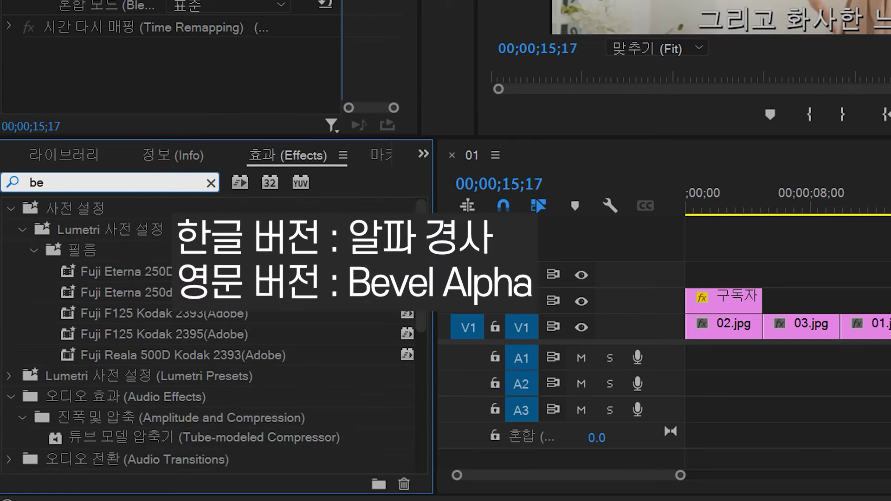
text(vel)
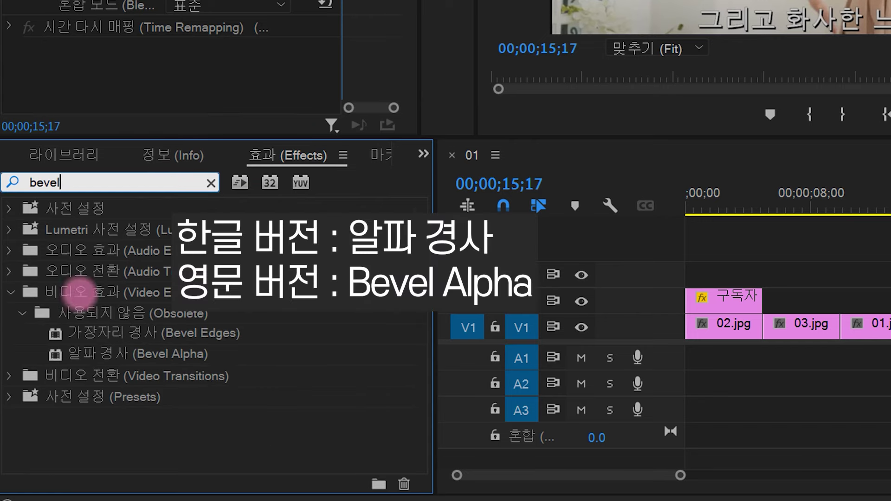
mouse_move(43, 333)
mouse_down()
mouse_move(79, 359)
mouse_move(134, 367)
mouse_up()
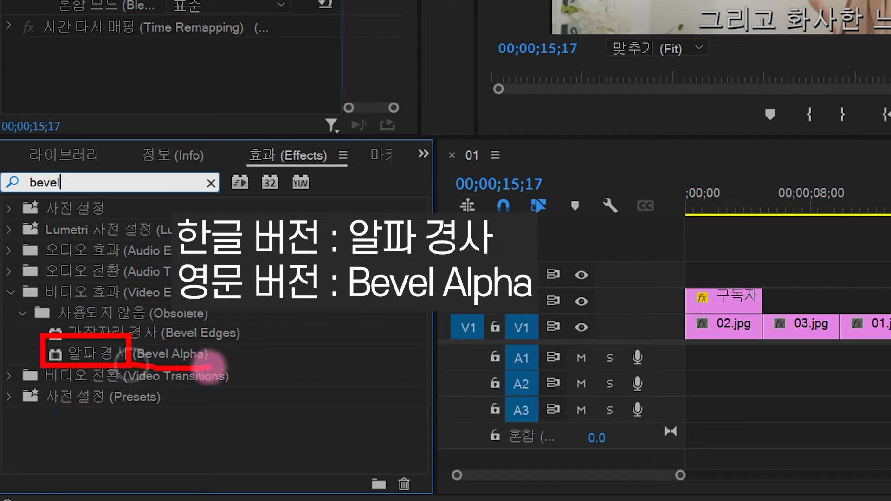
click(55, 419)
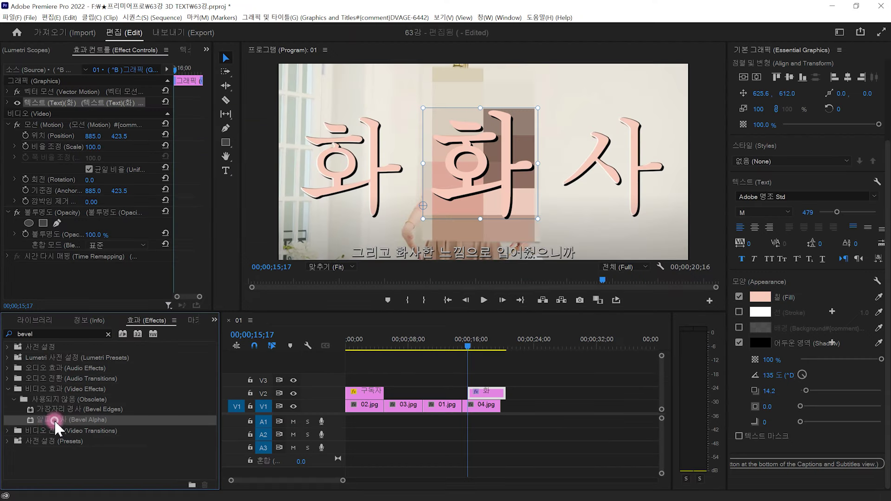
drag(91, 444, 494, 384)
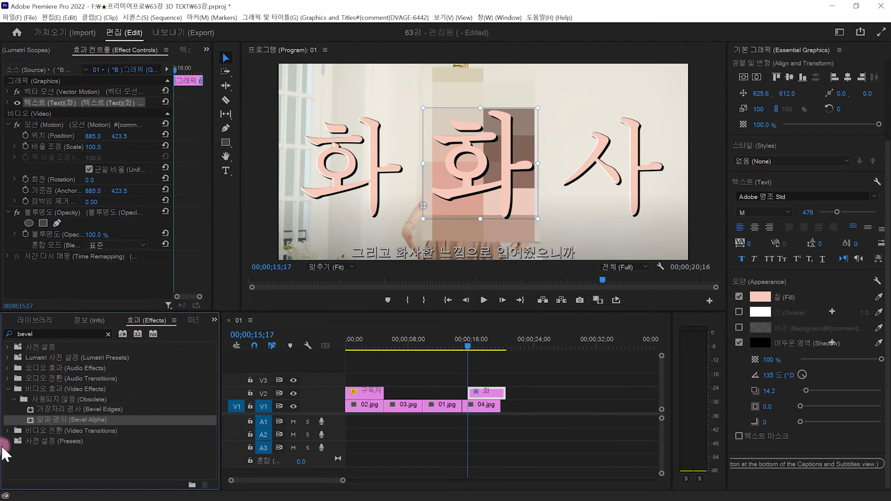
mouse_move(56, 422)
mouse_down()
mouse_move(487, 392)
mouse_move(514, 178)
mouse_up()
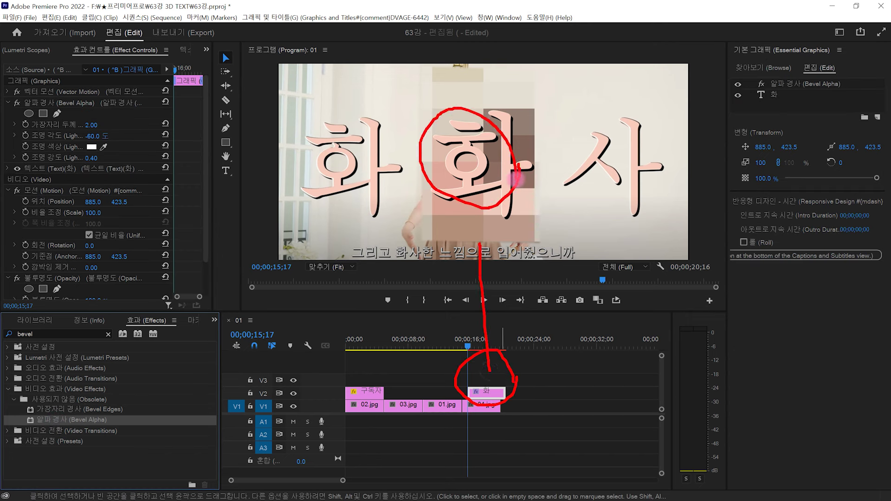
Raise the 화 title's Bevel Alpha Edge Thickness to 4.00.
drag(444, 202, 517, 170)
drag(510, 397, 510, 405)
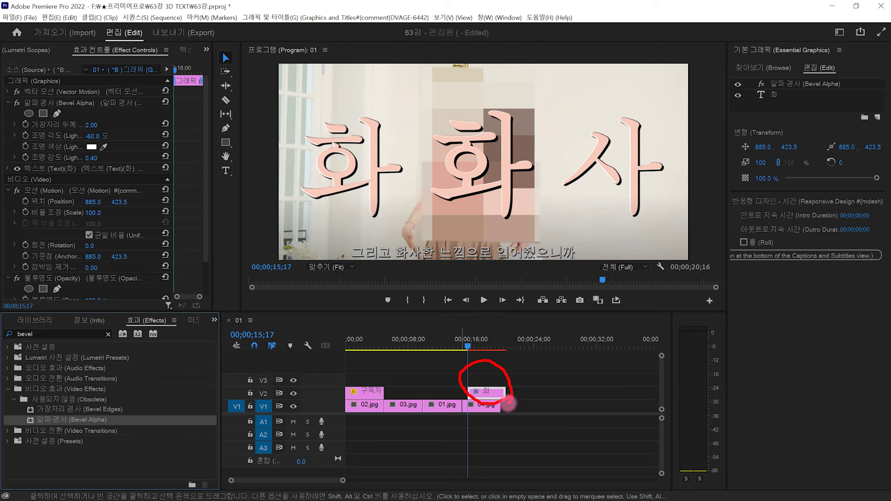
drag(473, 380, 134, 49)
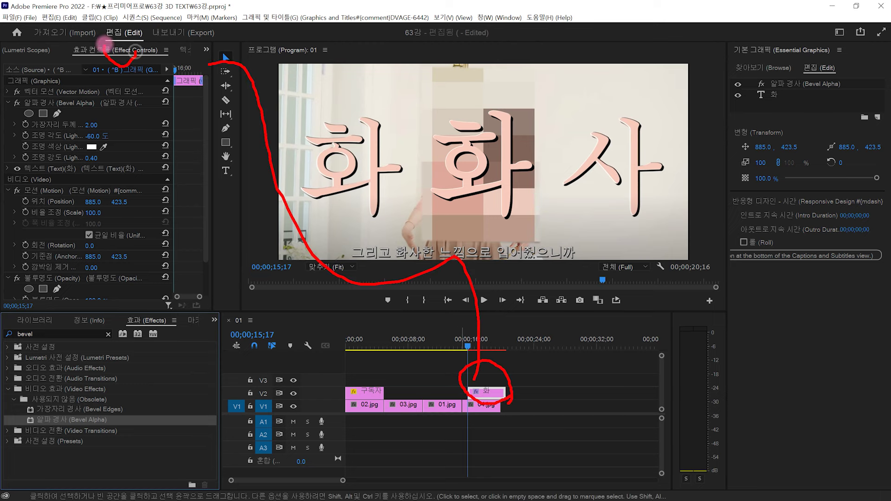
mouse_move(119, 152)
mouse_down()
mouse_move(44, 100)
mouse_move(119, 148)
mouse_up()
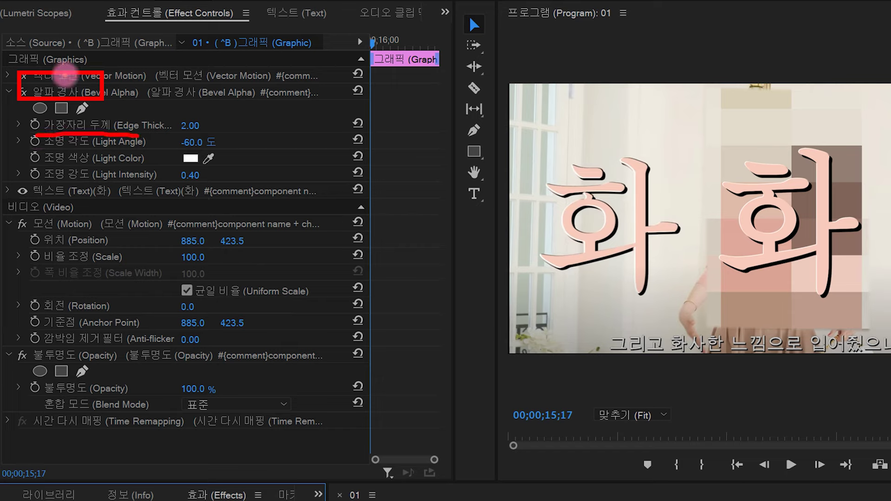
drag(190, 125, 213, 125)
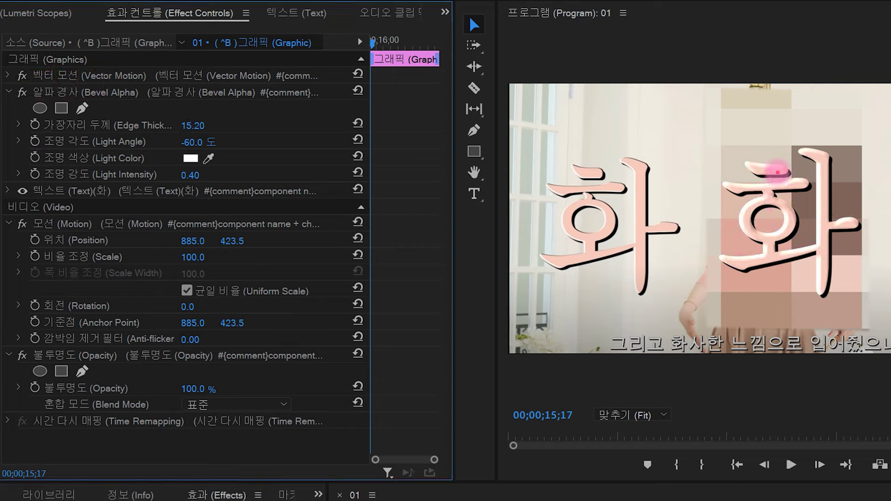
drag(766, 175, 764, 179)
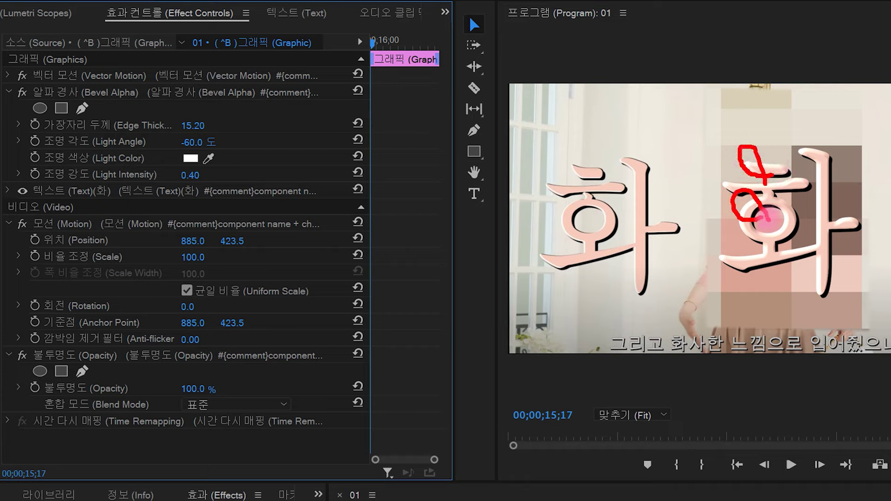
mouse_move(201, 124)
mouse_down()
mouse_move(241, 124)
mouse_move(197, 124)
mouse_up()
click(197, 124)
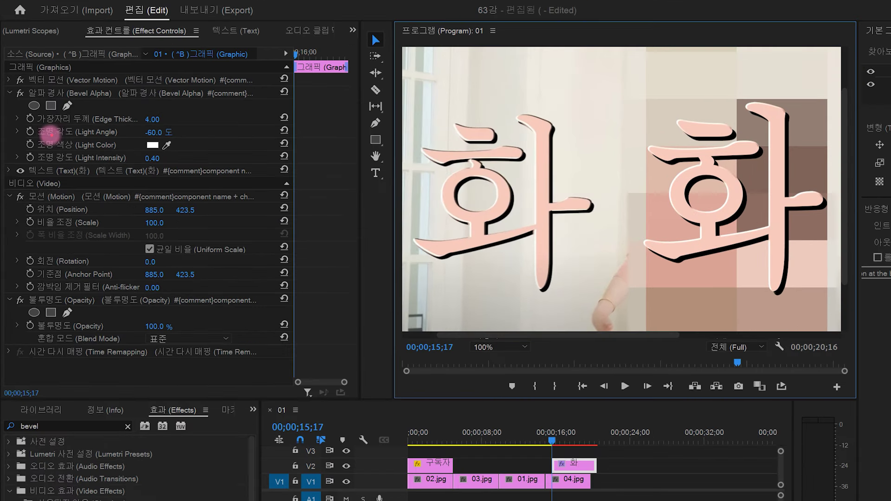
Set the bevel Light Angle to -50.0 and Light Intensity to 1.00.
mouse_move(153, 132)
mouse_down()
mouse_move(168, 133)
mouse_move(126, 132)
mouse_move(151, 132)
mouse_up()
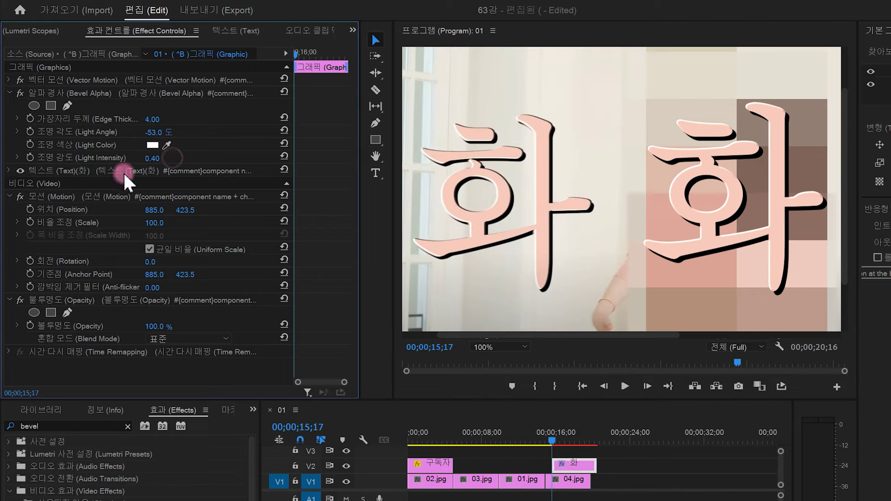
drag(152, 159, 418, 204)
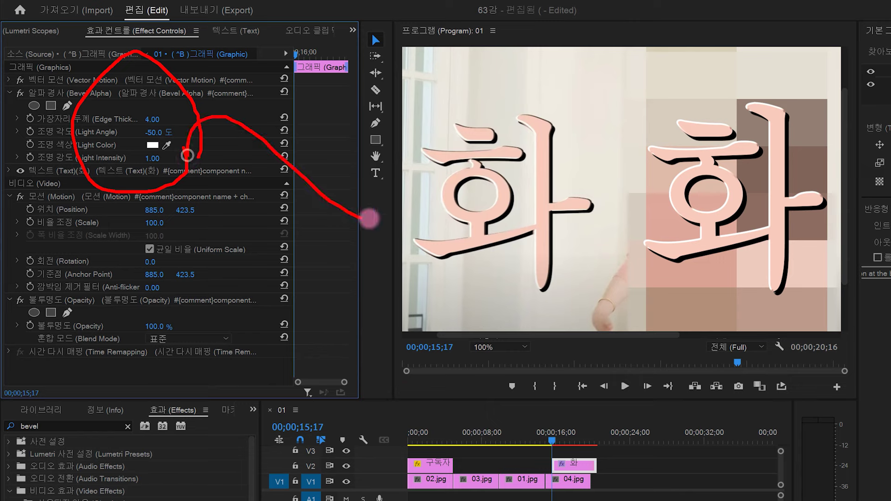
drag(800, 263, 742, 267)
key(Escape)
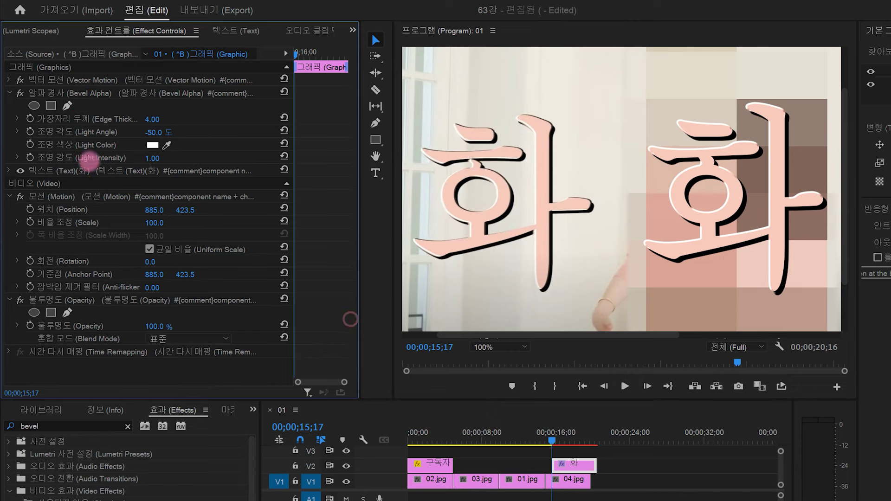
drag(677, 200, 726, 113)
drag(622, 116, 696, 284)
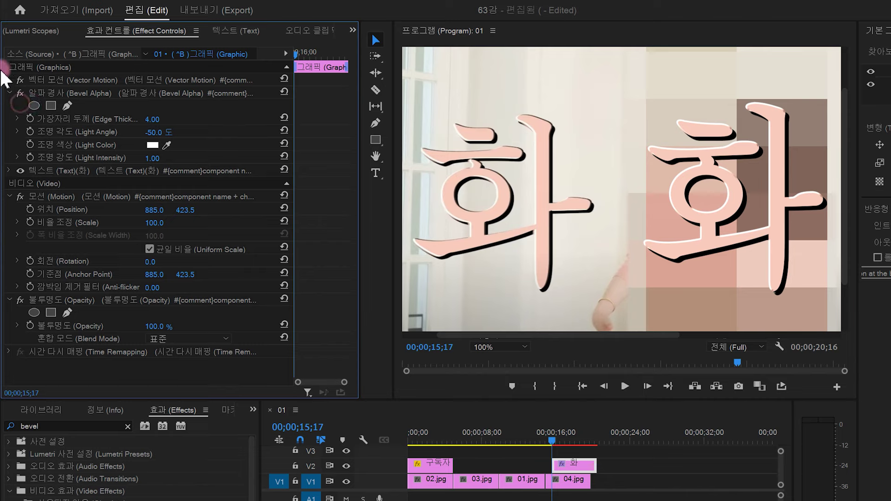
click(19, 94)
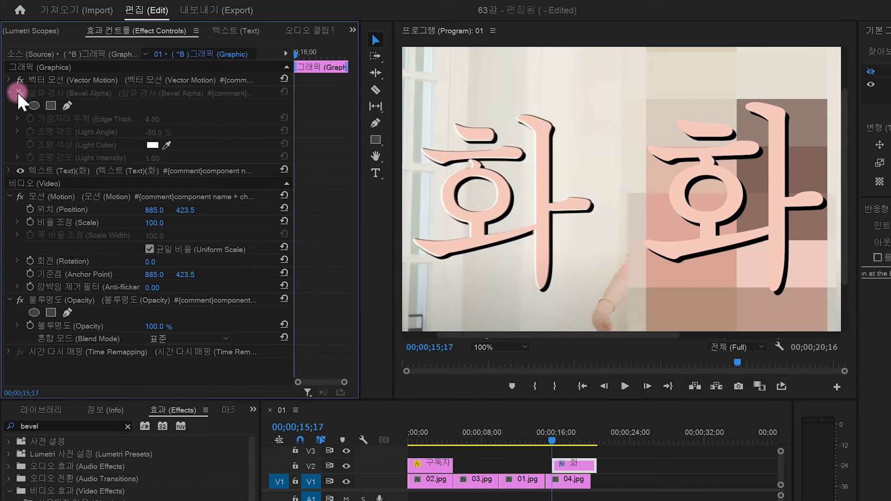
drag(541, 236, 612, 237)
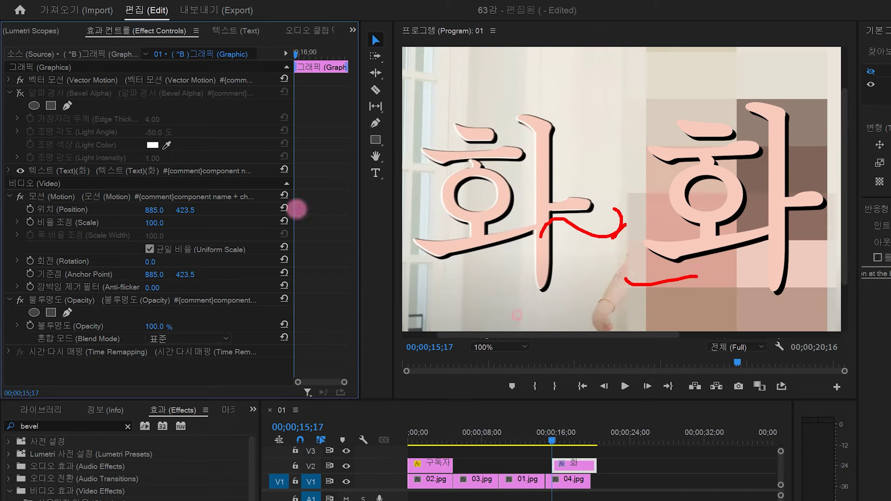
click(20, 93)
mouse_move(773, 251)
mouse_down()
mouse_move(741, 275)
mouse_move(568, 111)
mouse_up()
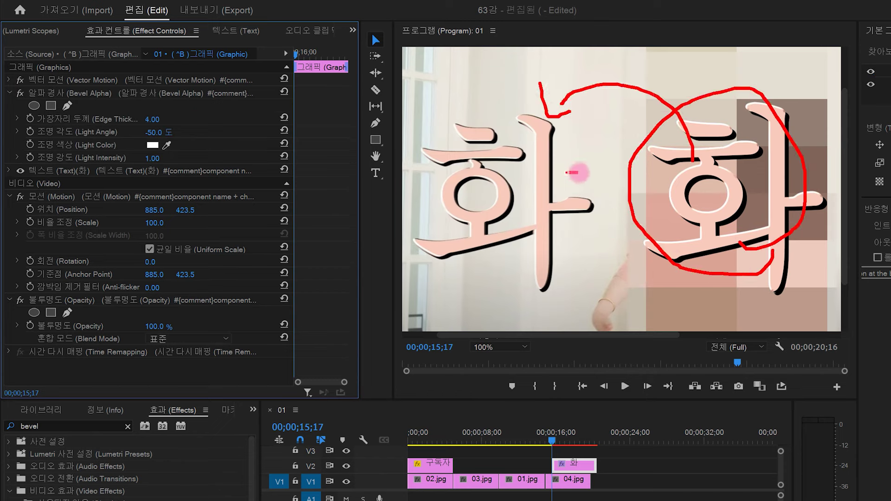
drag(764, 255, 766, 266)
drag(709, 83, 715, 151)
drag(668, 111, 732, 104)
mouse_move(182, 147)
mouse_down()
mouse_move(84, 185)
mouse_move(195, 129)
mouse_move(183, 169)
mouse_up()
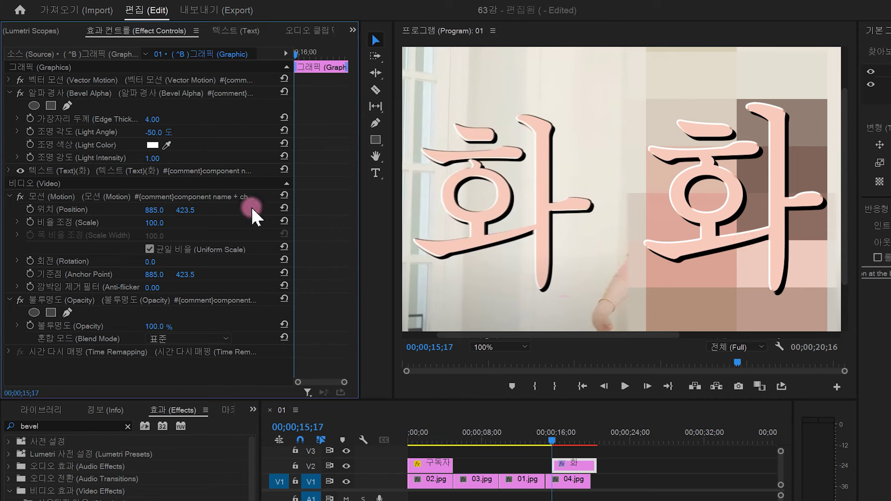
click(82, 93)
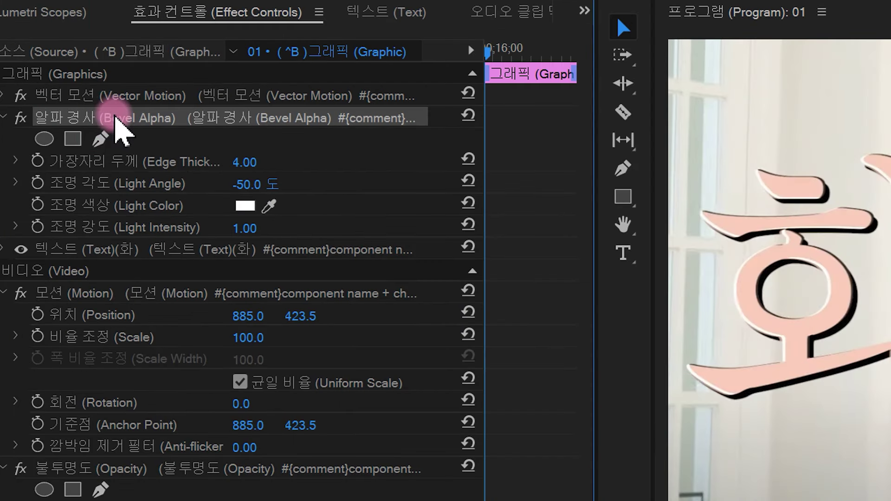
Store the 화 title's Bevel Alpha settings as a preset called '레트로 입체 효과'.
right_click(115, 117)
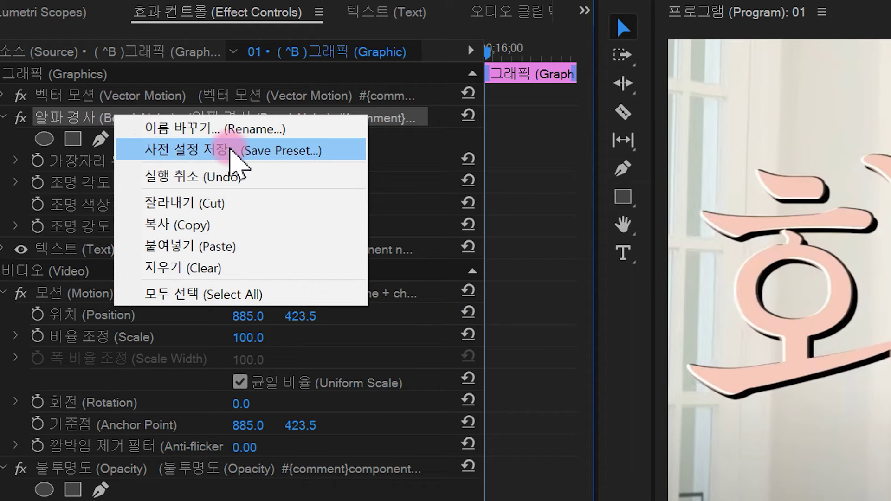
click(231, 151)
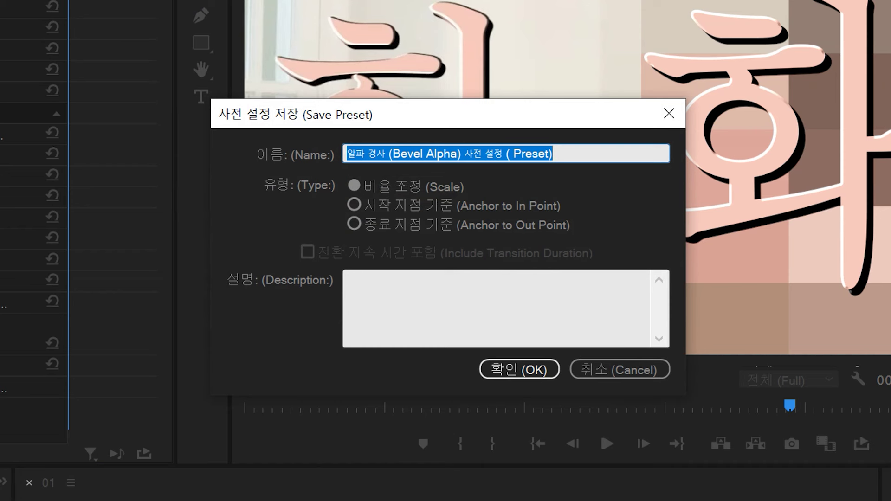
text(f)
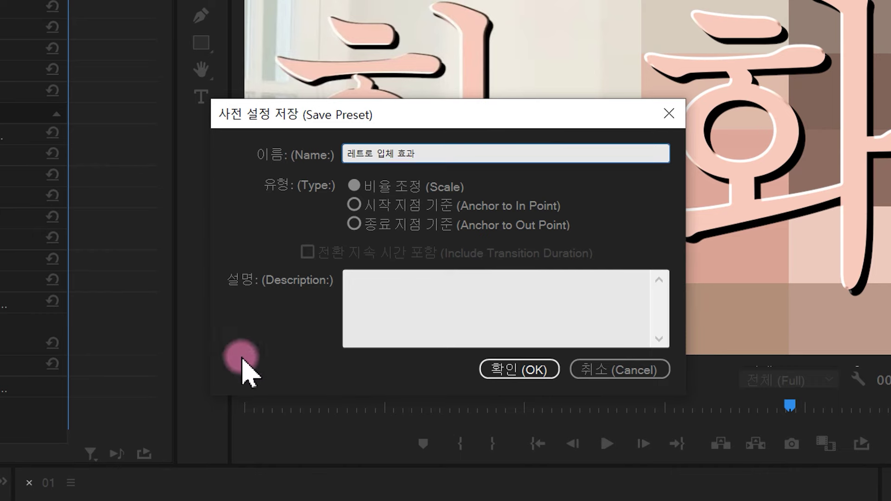
click(520, 369)
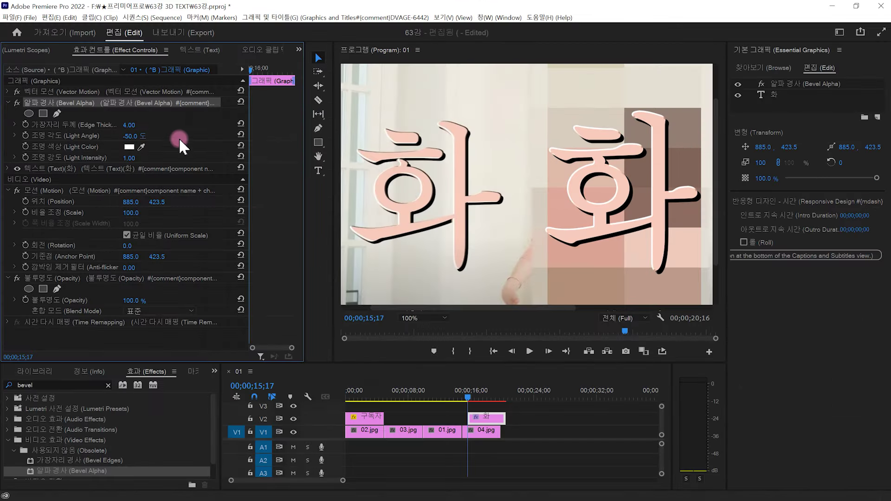
drag(175, 110, 107, 399)
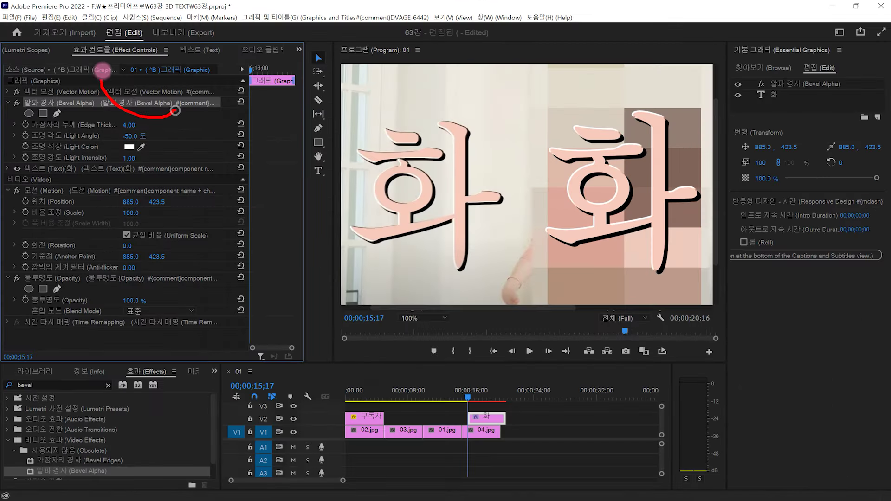
Find the saved preset and match WAKE's fill colour to the large WAK lettering.
drag(167, 369, 53, 400)
right_click(185, 239)
click(8, 399)
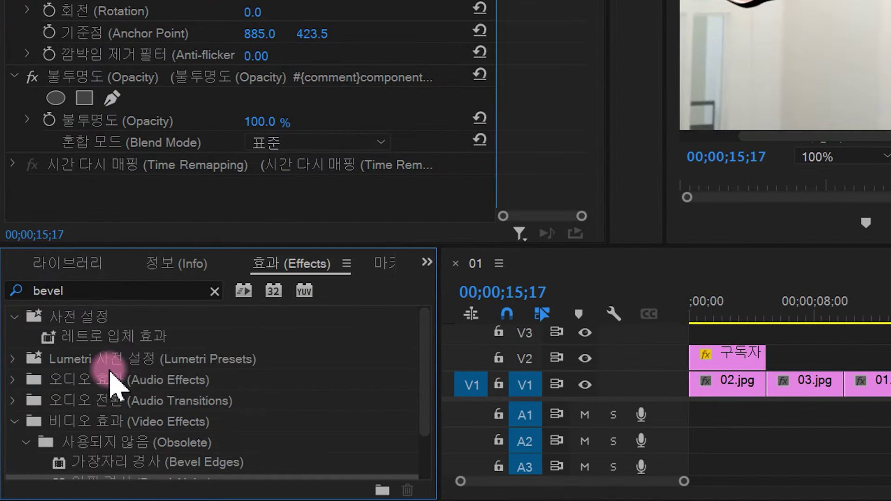
drag(42, 393, 86, 416)
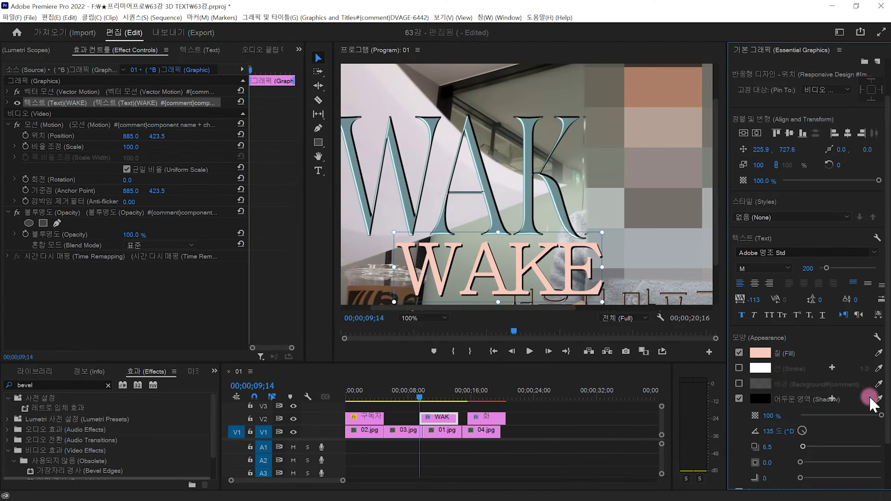
click(879, 355)
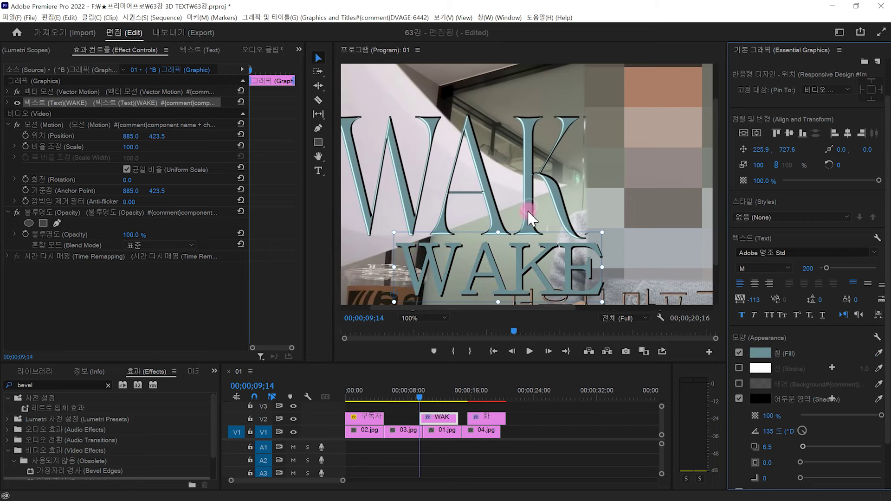
drag(561, 288, 571, 291)
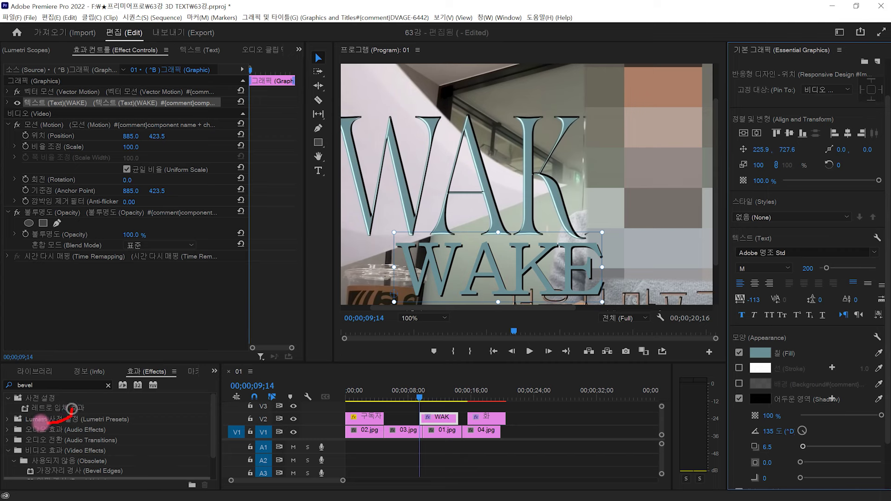
Apply the 레트로 입체 효과 preset to the WAKE graphic.
click(59, 409)
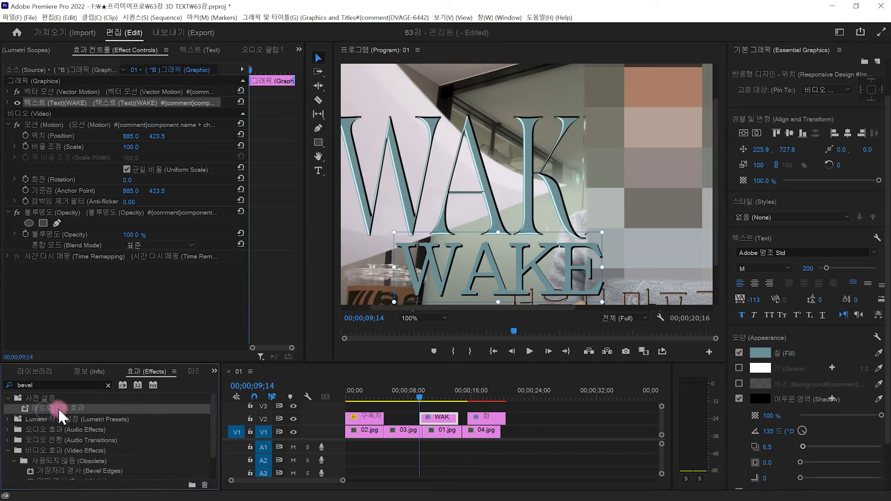
click(104, 415)
drag(89, 391, 417, 357)
click(64, 394)
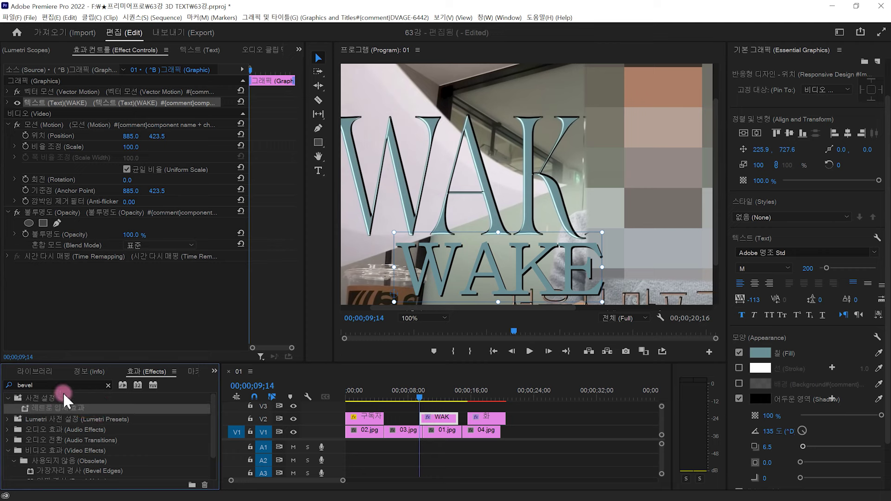
mouse_move(67, 412)
mouse_down()
mouse_move(553, 292)
mouse_move(361, 245)
mouse_up()
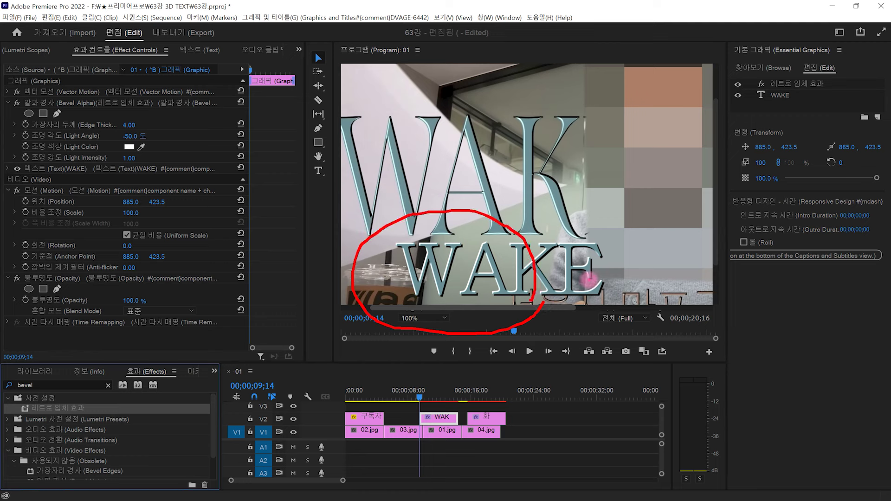
Thin the WAKE bevel's Edge Thickness to 1.30.
scroll(470, 243, down, 2)
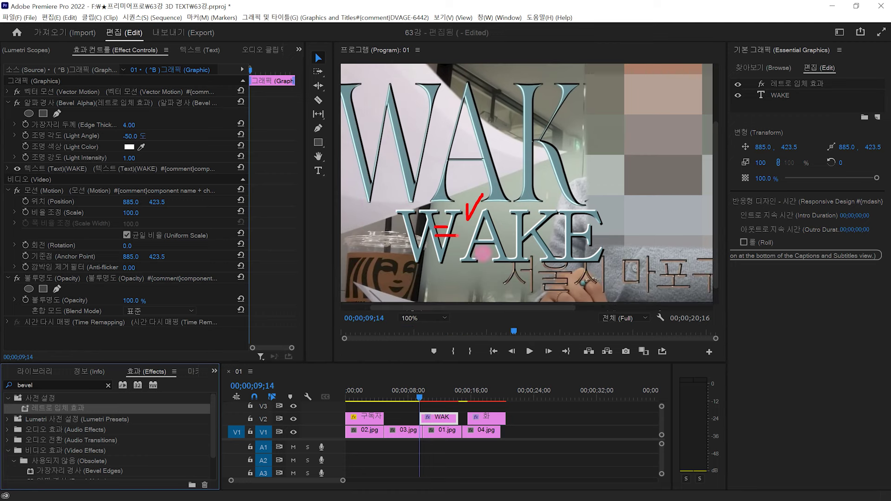
click(129, 125)
text(1.3)
key(Return)
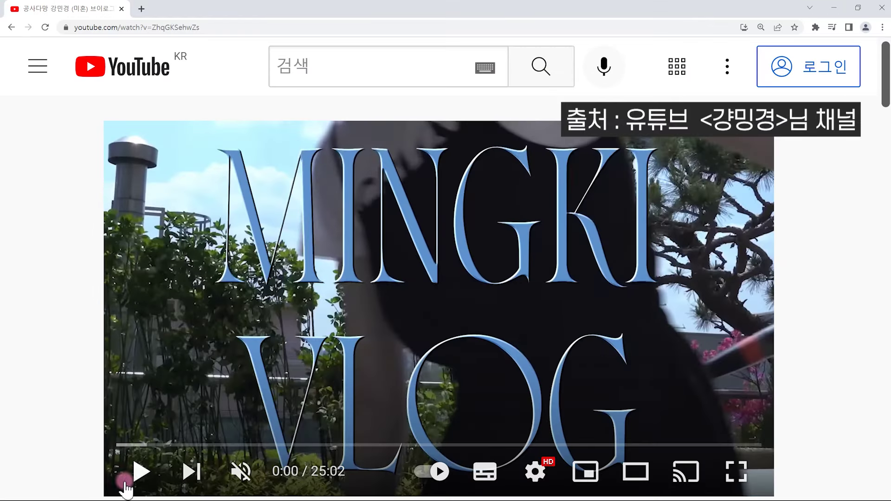
Play the YouTube reference vlog for about two seconds, then pause on its title.
drag(562, 362, 454, 262)
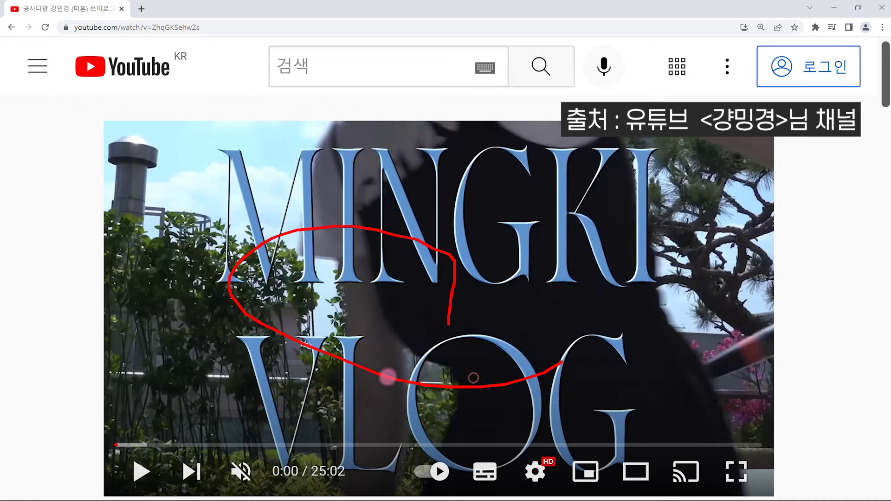
click(142, 472)
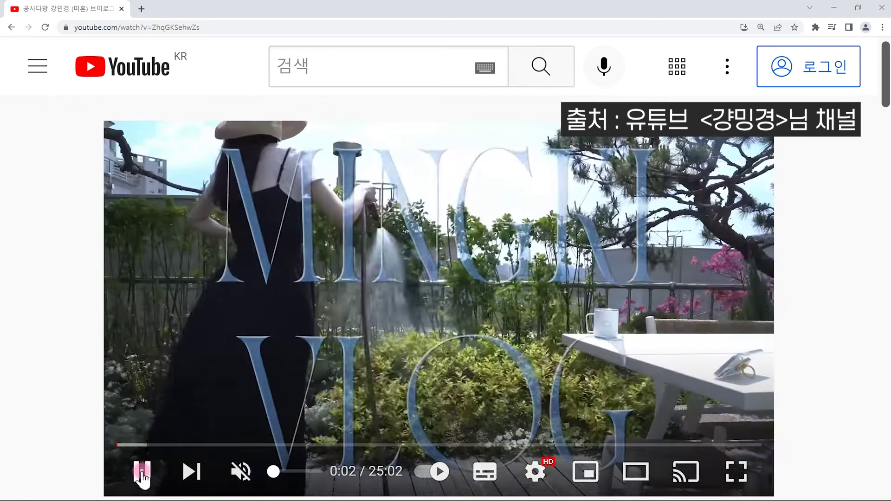
click(142, 472)
drag(454, 228, 540, 330)
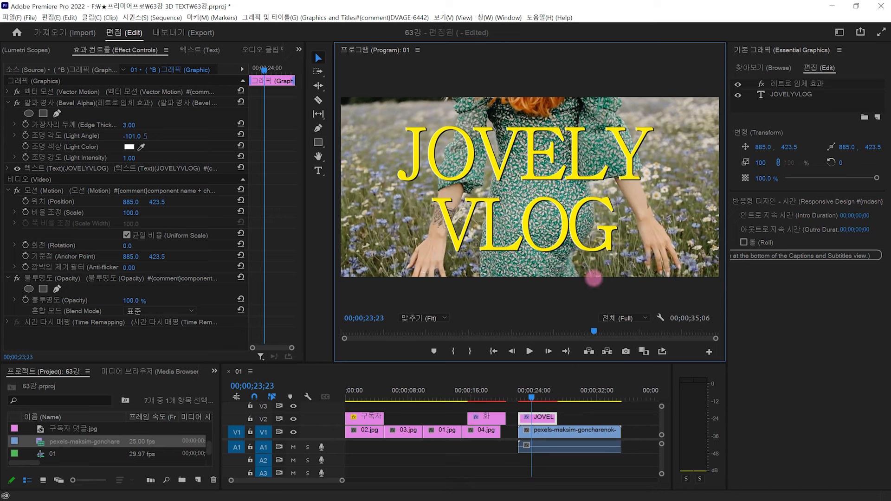
drag(564, 116, 615, 269)
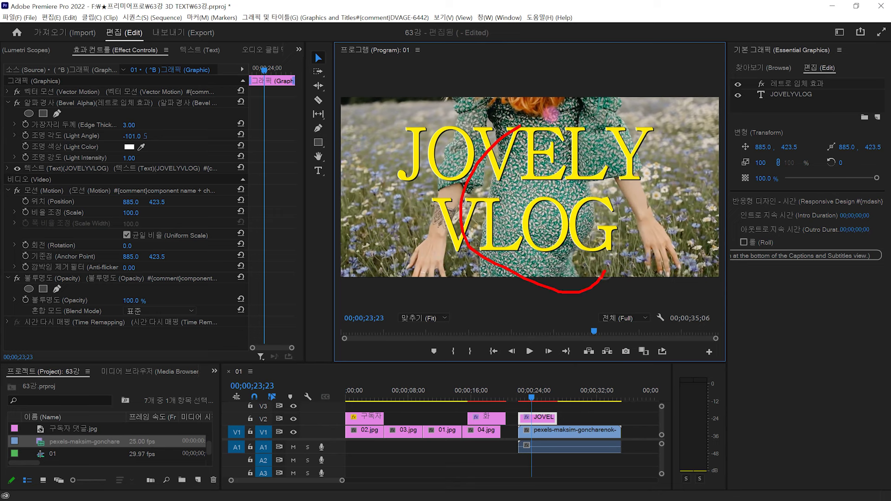
Search effects for 3D and apply Basic 3D to the JOVELY VLOG clip, testing its swivel.
click(214, 372)
click(243, 431)
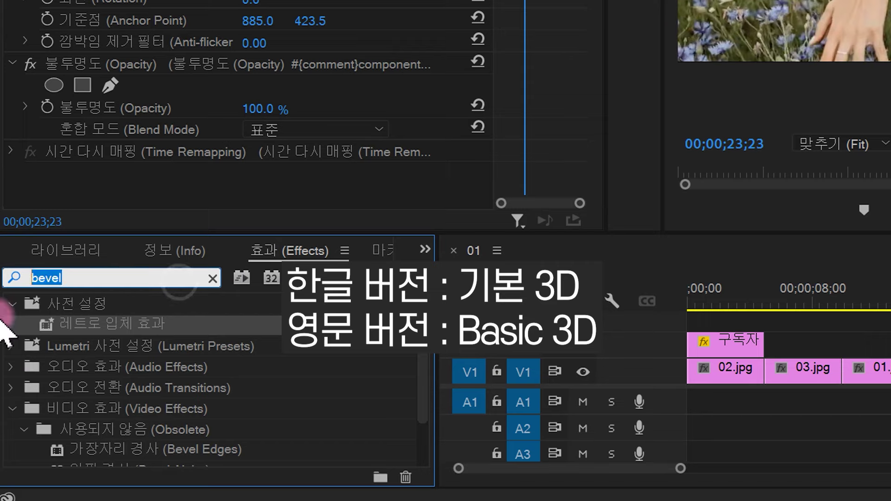
text(3D)
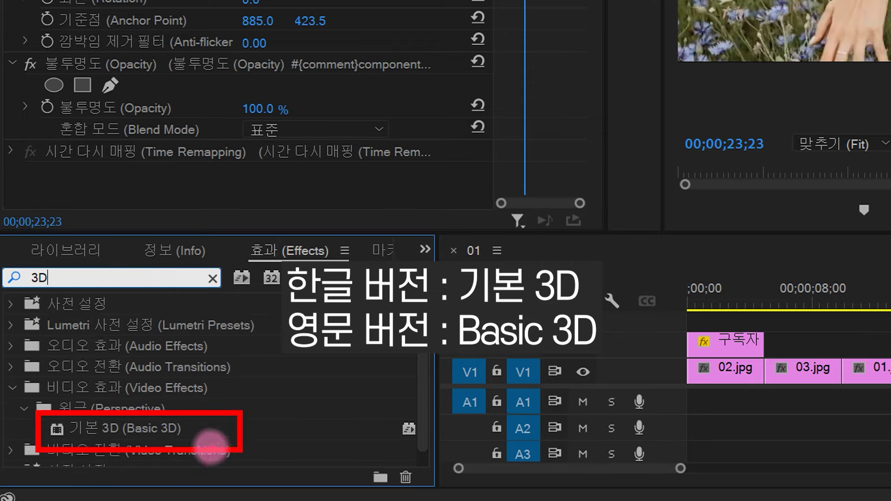
drag(220, 433, 534, 417)
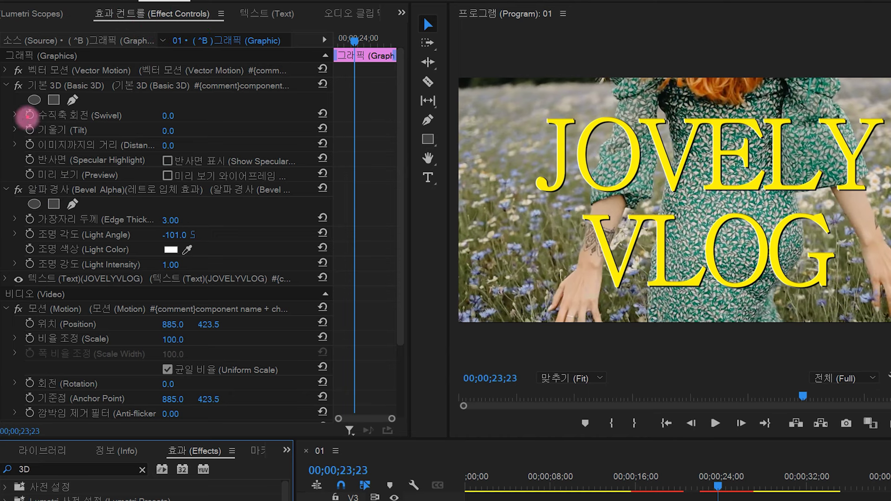
mouse_move(168, 115)
mouse_down()
mouse_move(236, 116)
mouse_move(192, 116)
mouse_up()
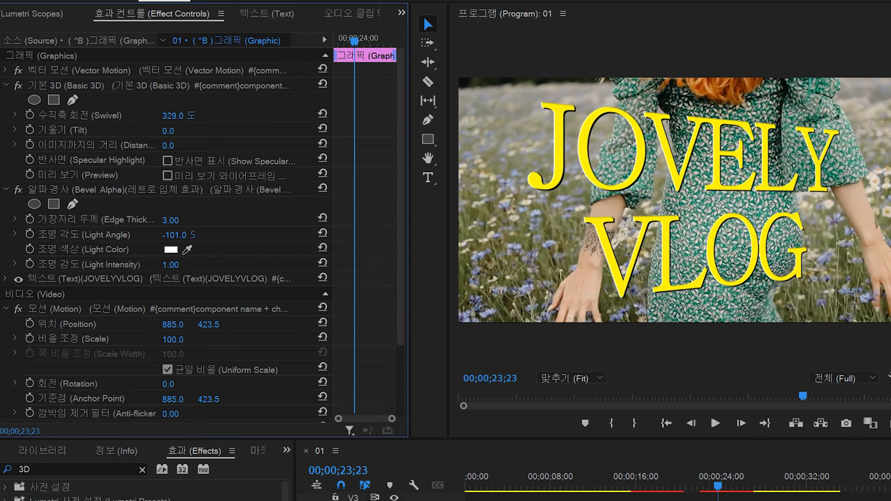
Keyframe Swivel at 0° at 22;03 and a full 360° turn at 23;19.
click(701, 485)
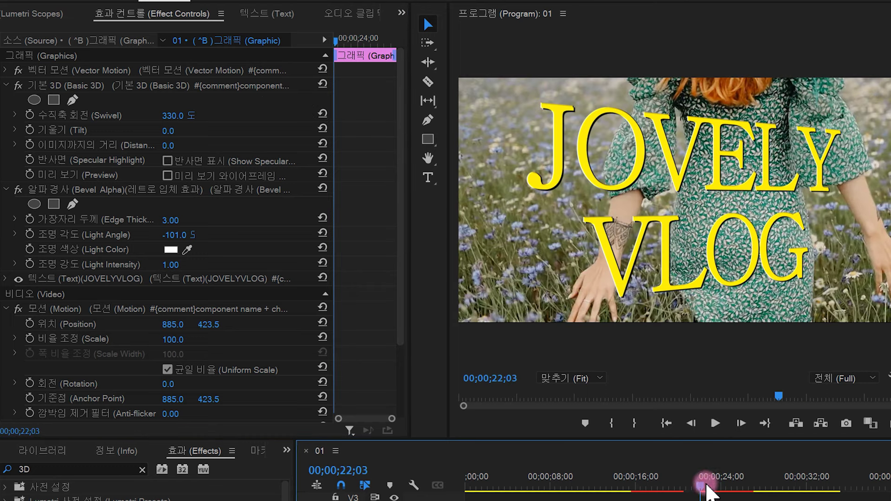
click(176, 115)
text(0)
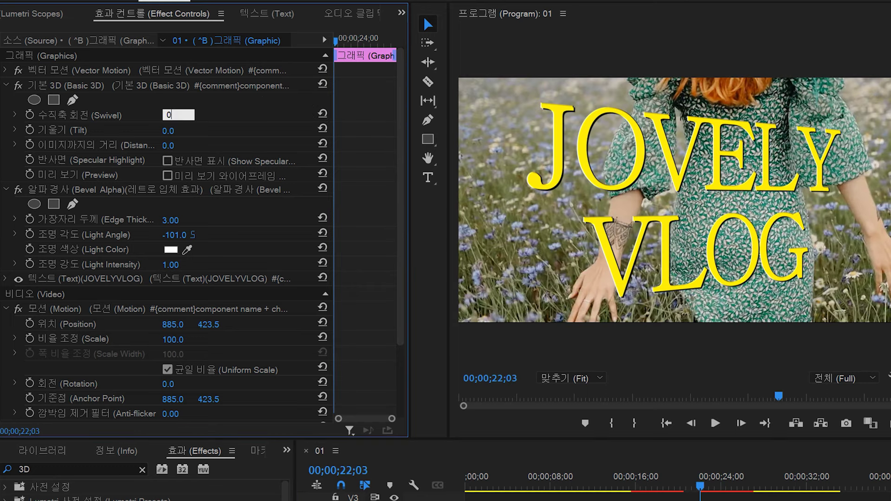
key(Return)
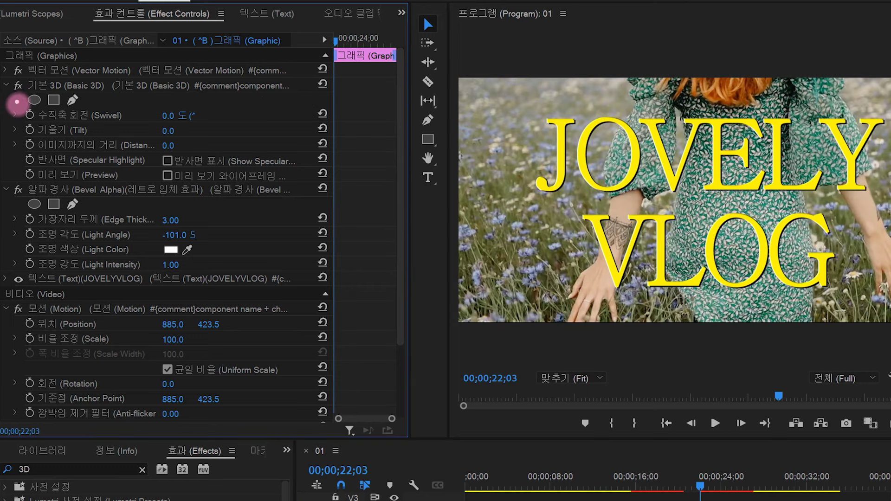
click(29, 115)
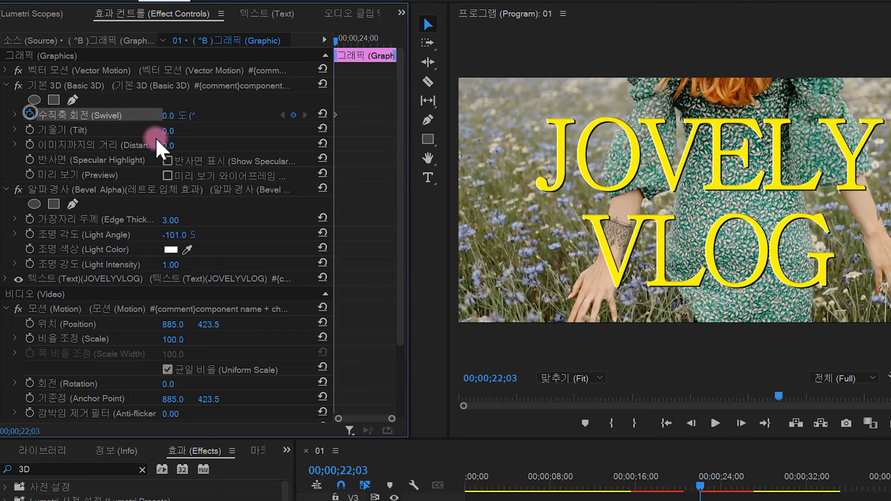
drag(344, 43, 353, 42)
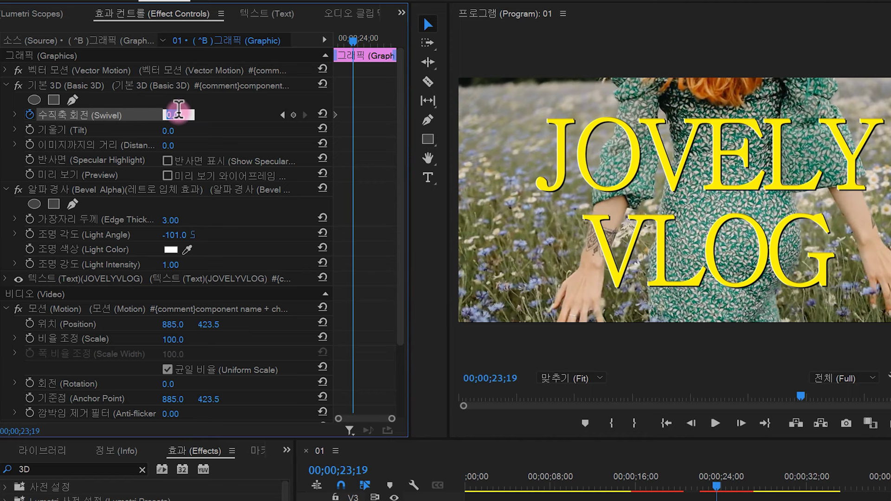
text(360)
key(Return)
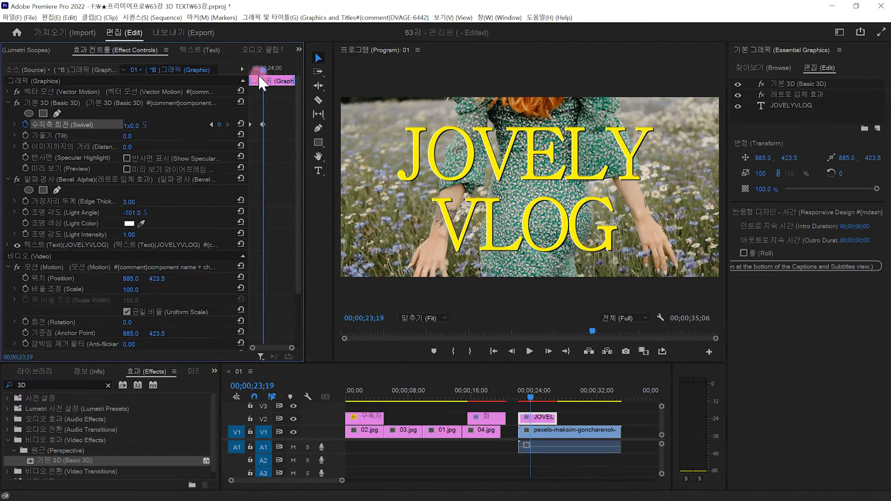
key(space)
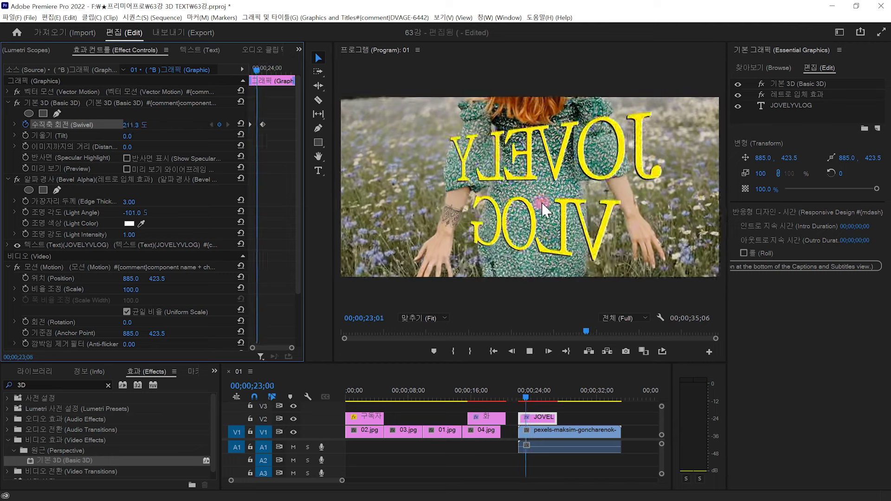
drag(265, 69, 195, 88)
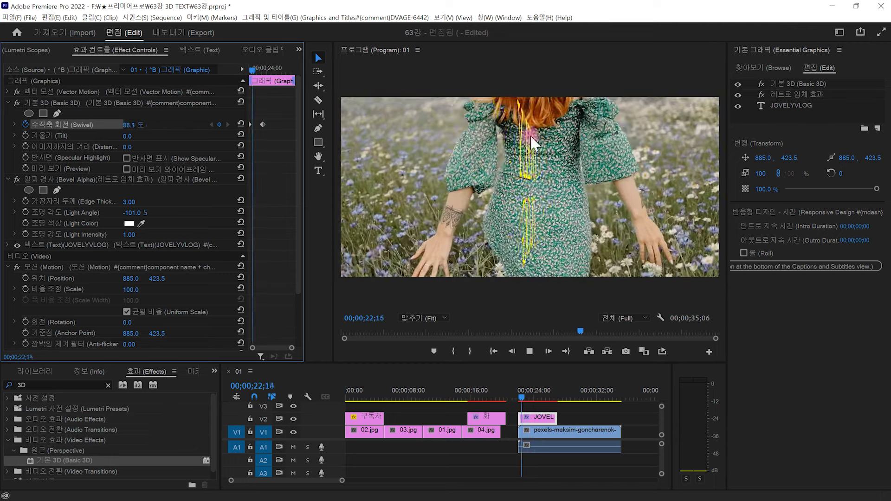
key(space)
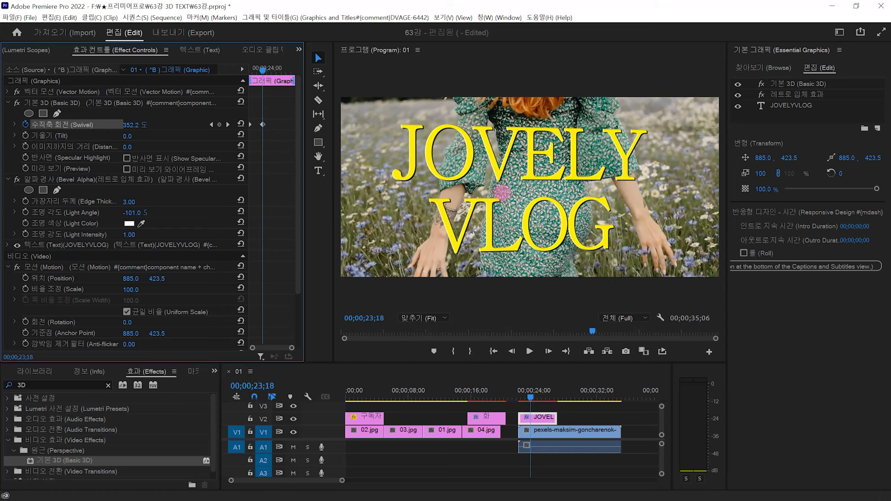
drag(394, 211, 486, 177)
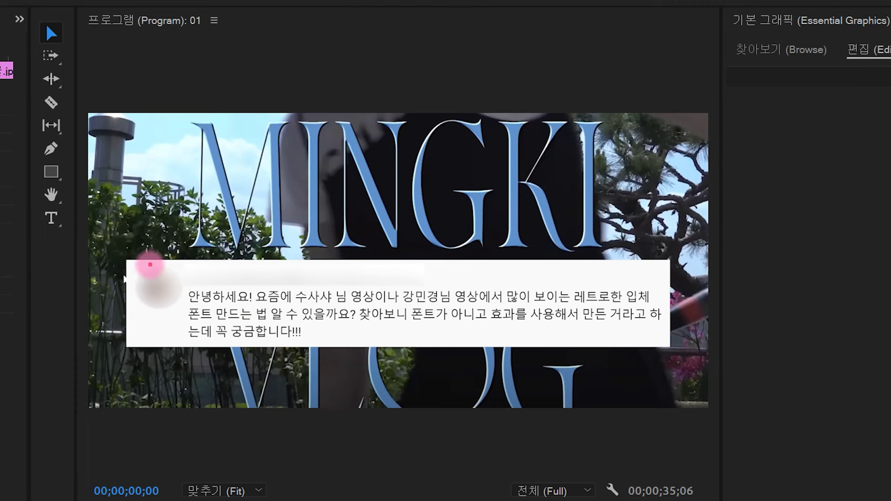
drag(109, 245, 682, 357)
mouse_move(133, 219)
mouse_down()
mouse_move(136, 235)
mouse_move(145, 232)
mouse_up()
drag(667, 202, 668, 226)
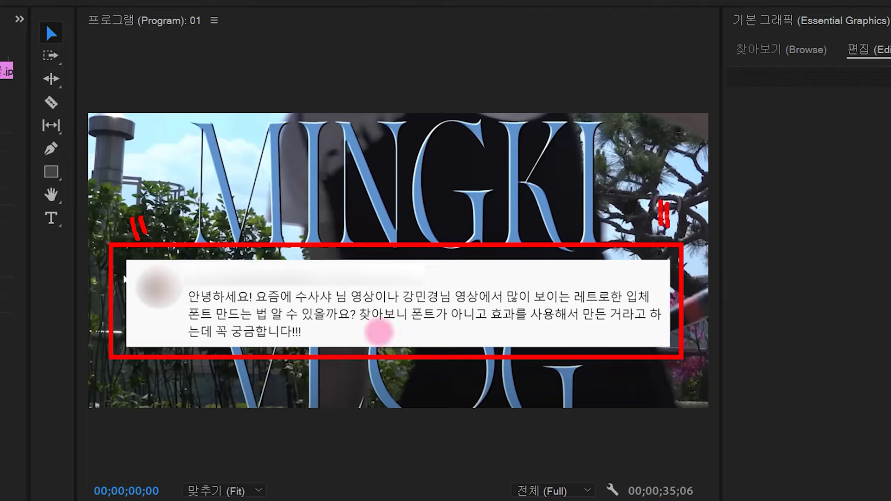